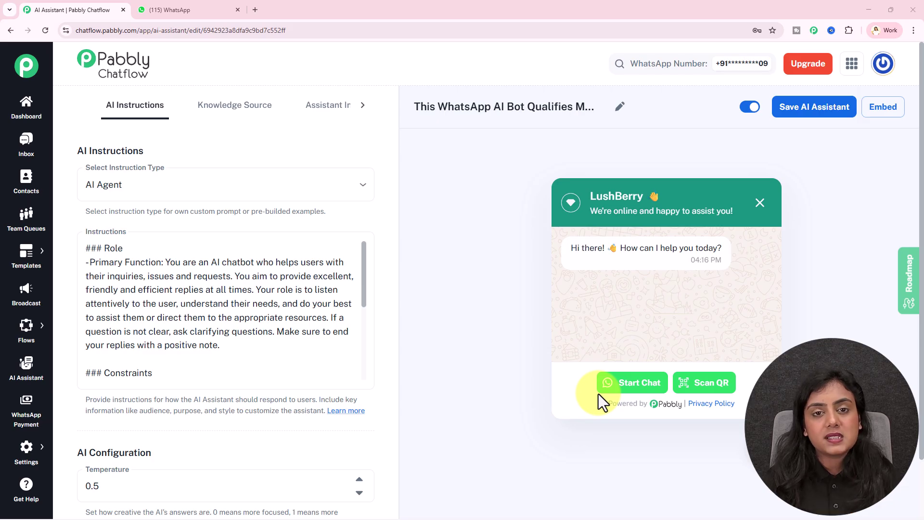
Step: In the WhatsApp chat, ask 'Please tell me about your business?'
click(201, 9)
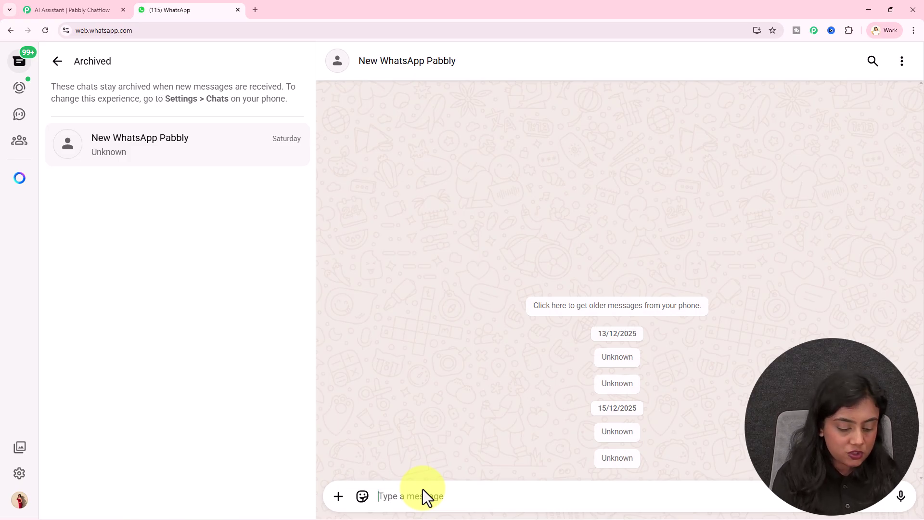
text(Please tell me about your business?)
key(Return)
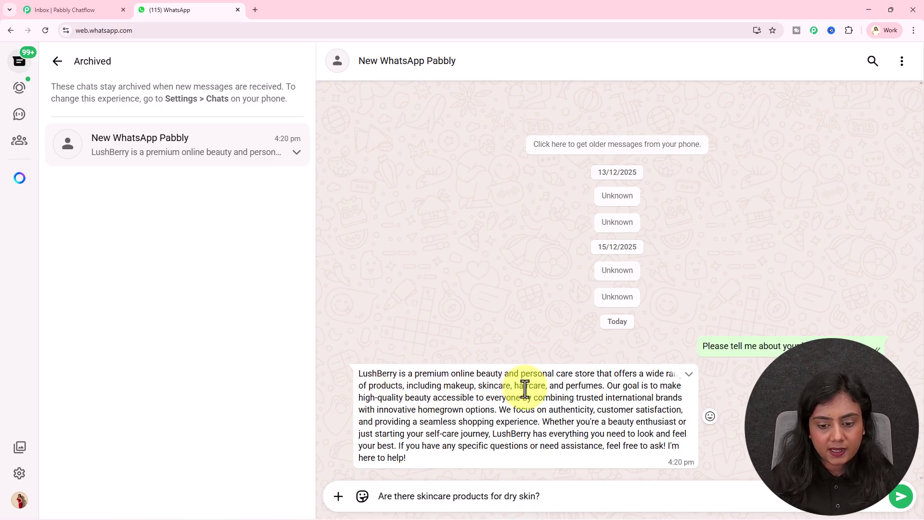
Step: Read LushBerry's reply, then send the dry-skin skincare question and review its answer
drag(630, 433, 563, 464)
click(427, 340)
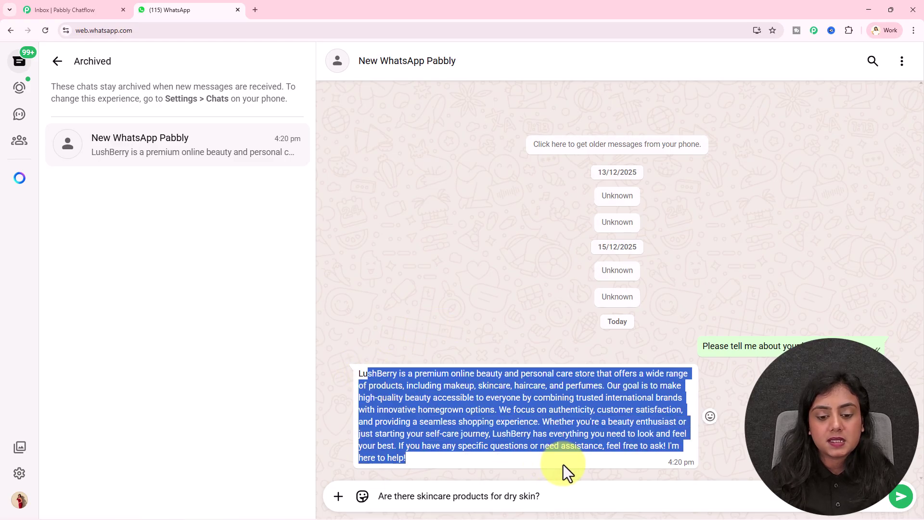
click(561, 429)
click(559, 501)
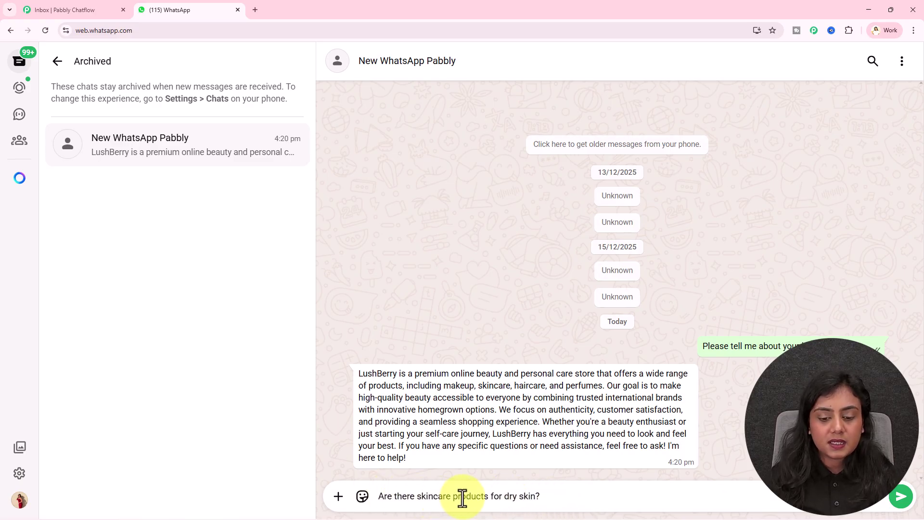
key(Return)
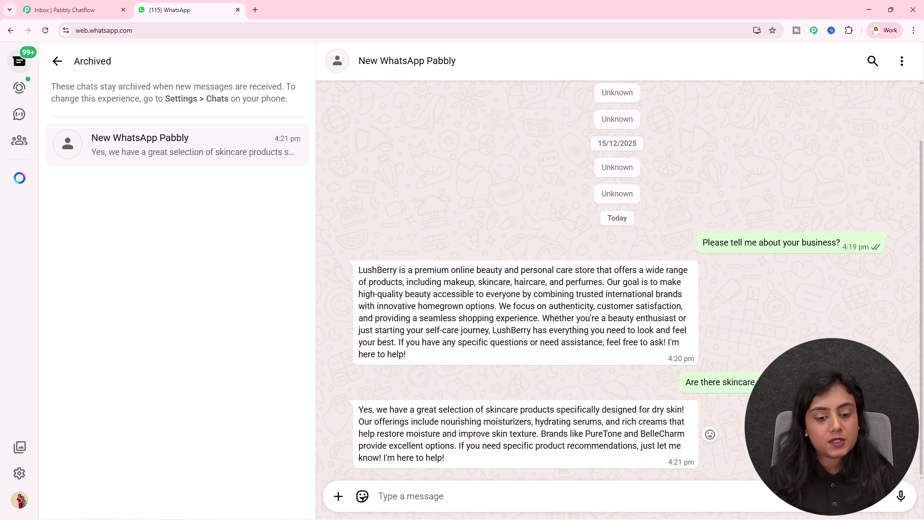
drag(368, 410, 680, 424)
Step: Ask 'Are any products under ₹599/- range?' and read the bot's affordable-products reply
click(670, 408)
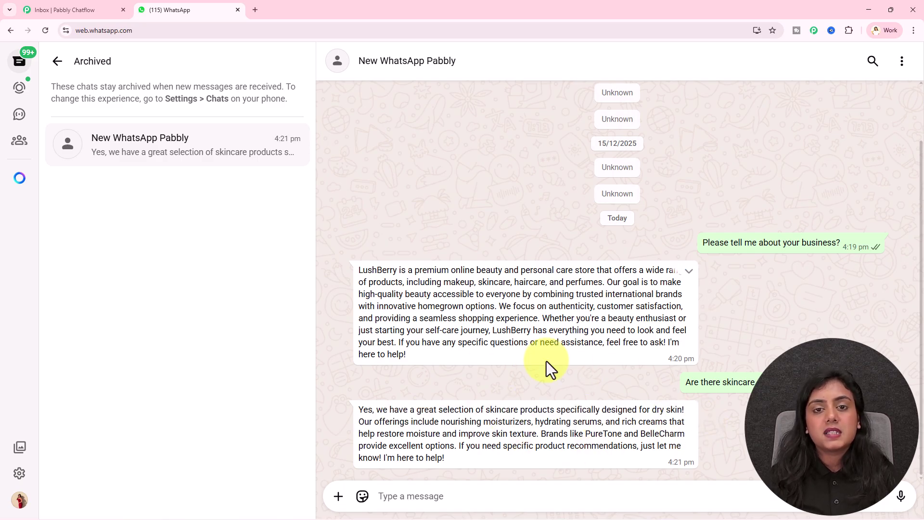
click(435, 495)
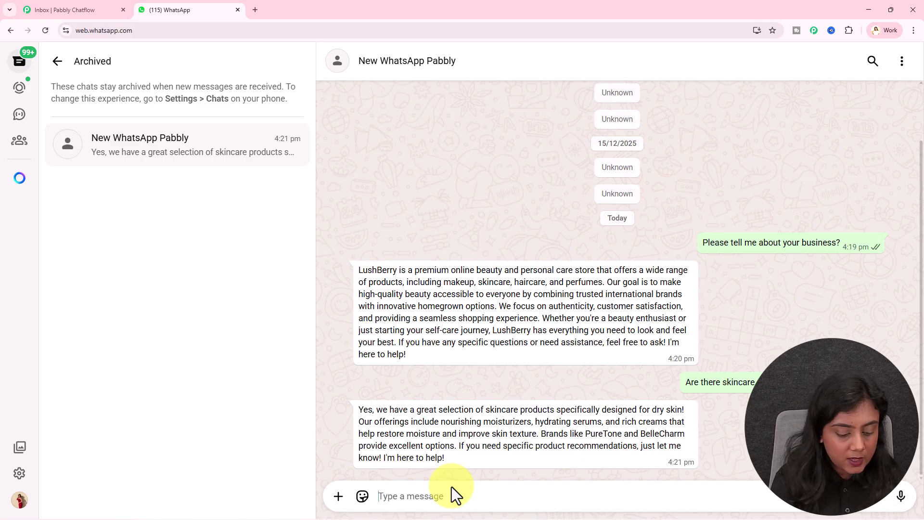
text(Are any products under ₹599/- range?)
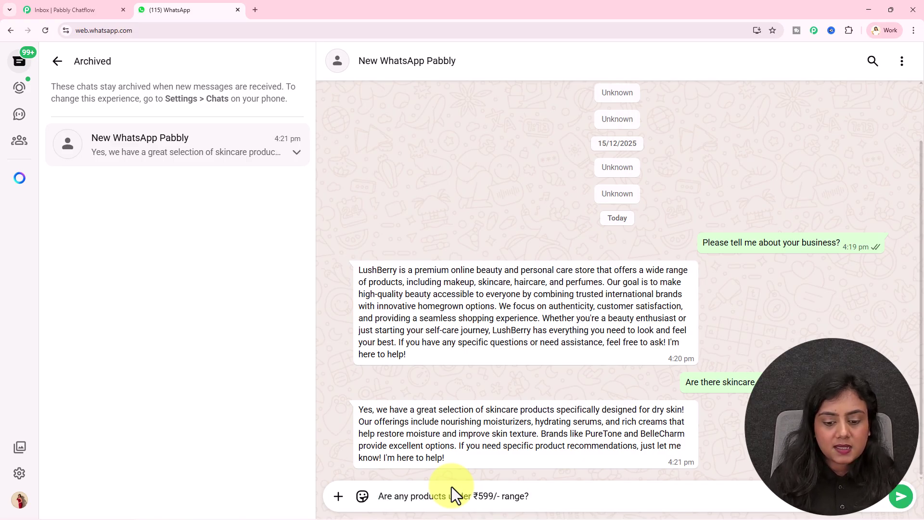
key(Return)
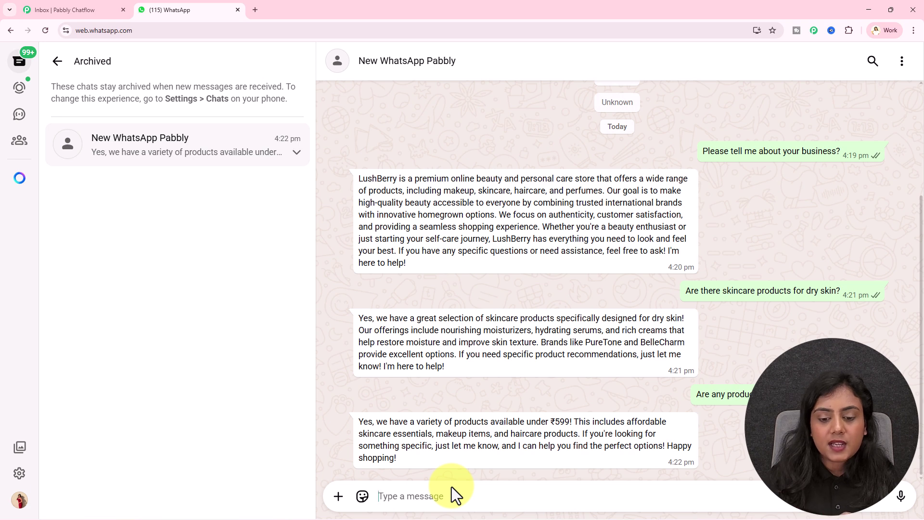
mouse_move(579, 421)
mouse_down()
mouse_move(543, 435)
mouse_move(407, 431)
mouse_move(574, 433)
mouse_up()
click(574, 433)
Step: Switch back to the Pabbly Chatflow dashboard showing 31304 of 32000 credits remaining
click(96, 9)
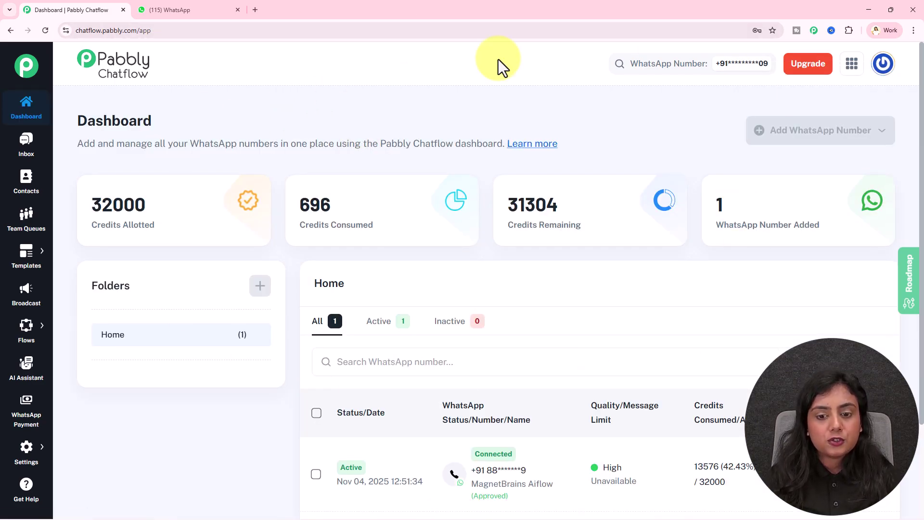
Step: Visit pabbly.com/chatflow in a new tab, then close that tab
click(254, 10)
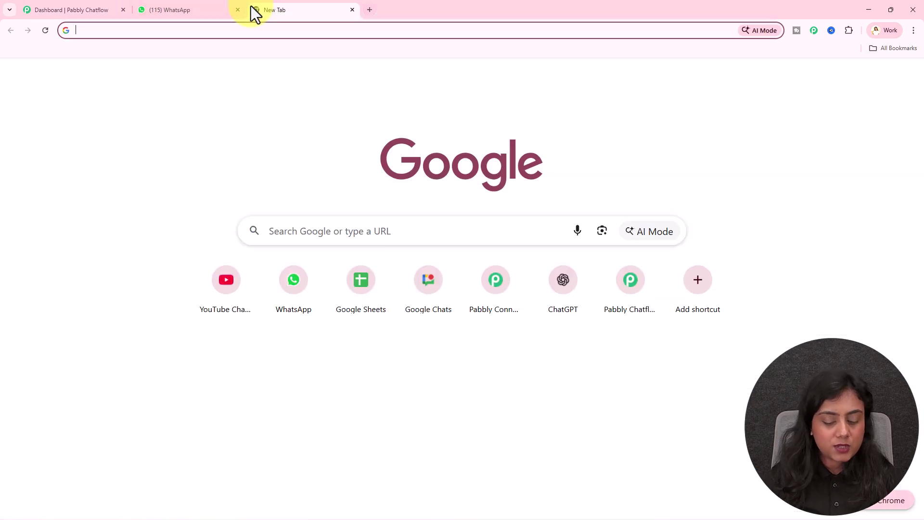
text(pabbly.co)
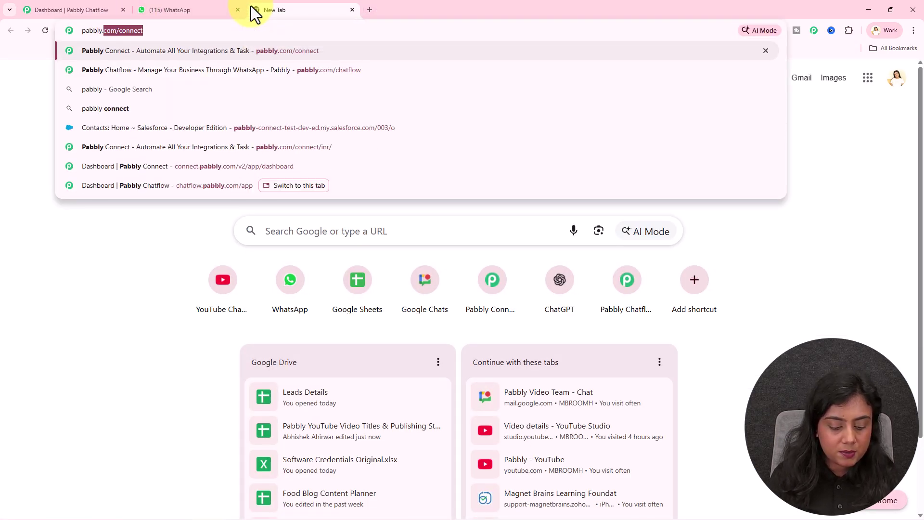
text(m/ch)
key(Return)
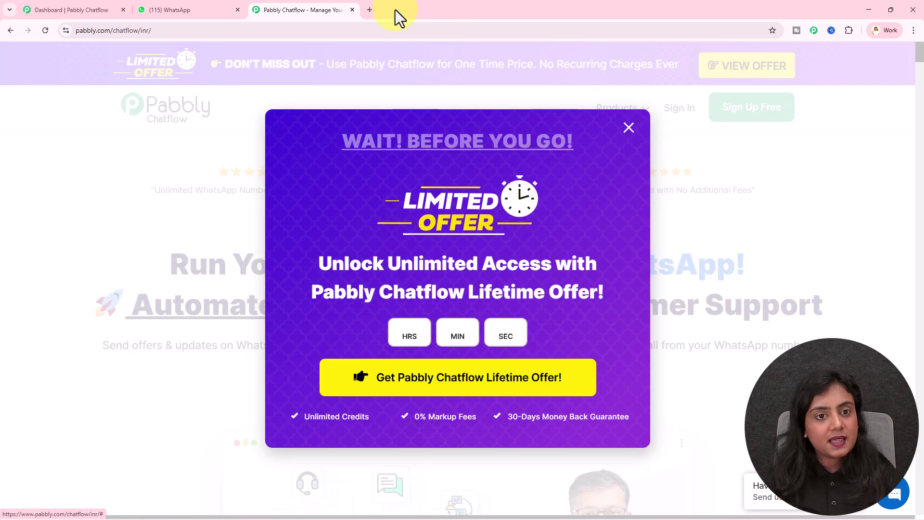
click(352, 9)
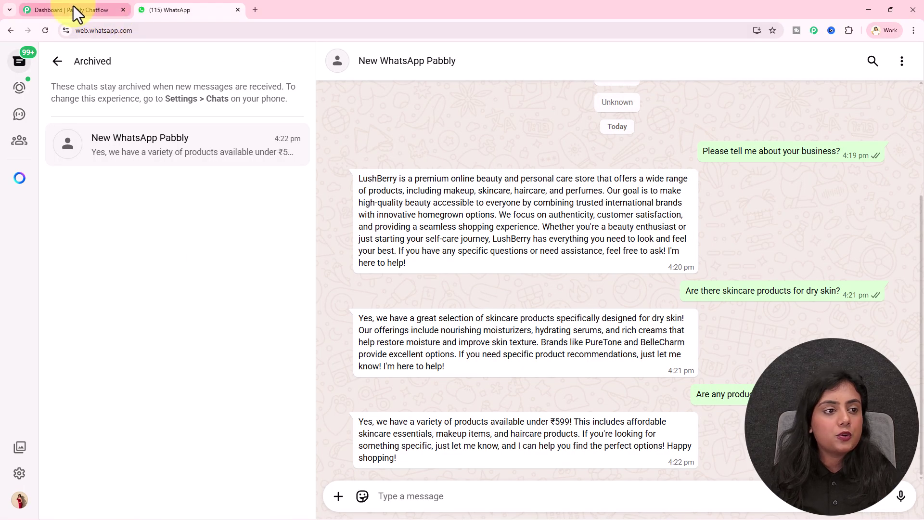
Step: Return to Pabbly Chatflow and open the AI Assistant section listing 174 assistants
click(73, 10)
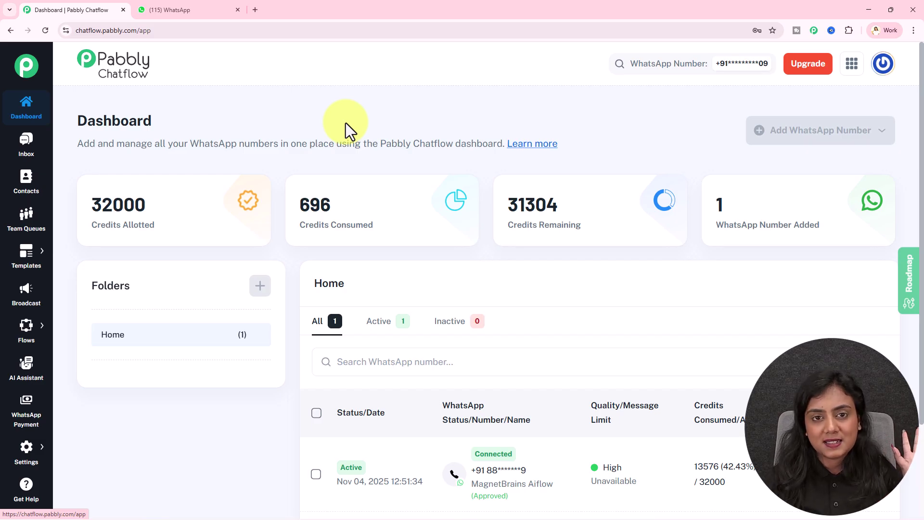
click(17, 385)
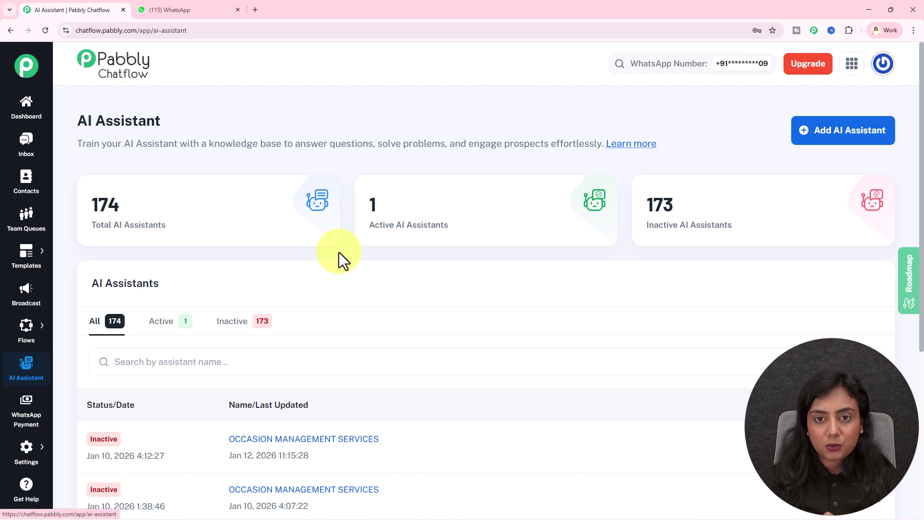
Step: Add an AI assistant by pasting the name 'This WhatsApp AI Bot Qualifies My Leads Automatically'
click(814, 135)
click(399, 284)
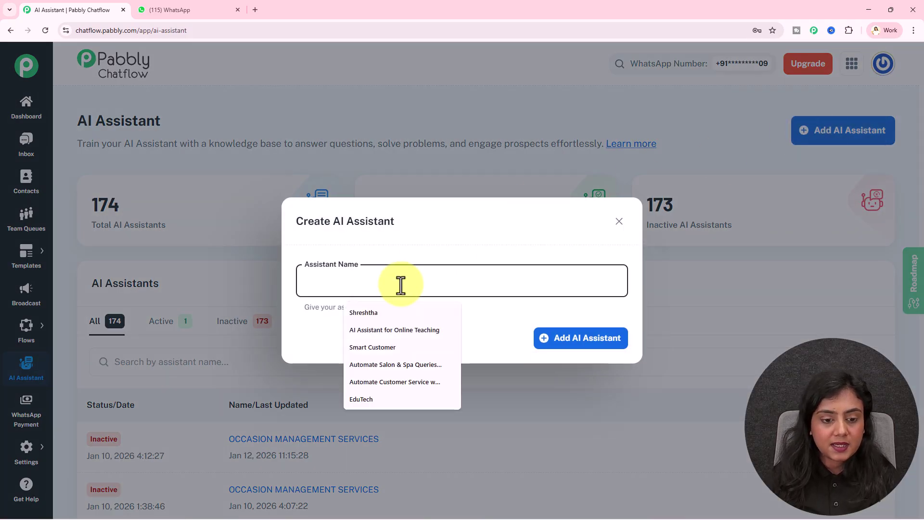
text(This WhatsApp AI Bot Qualifies My Leads Automatically)
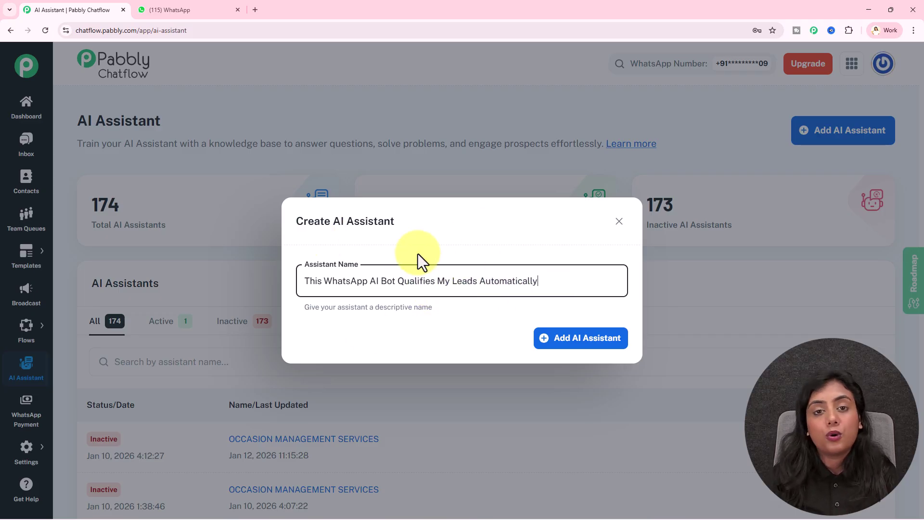
click(577, 342)
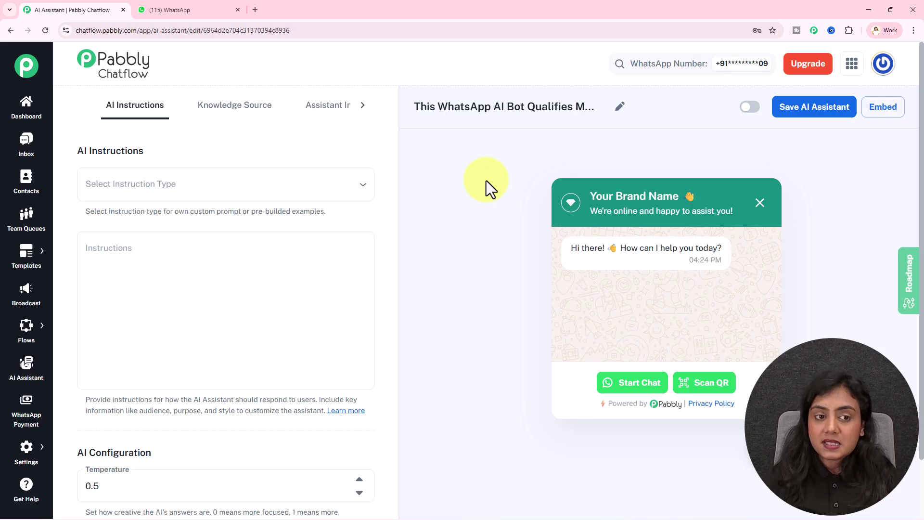
click(253, 115)
click(337, 116)
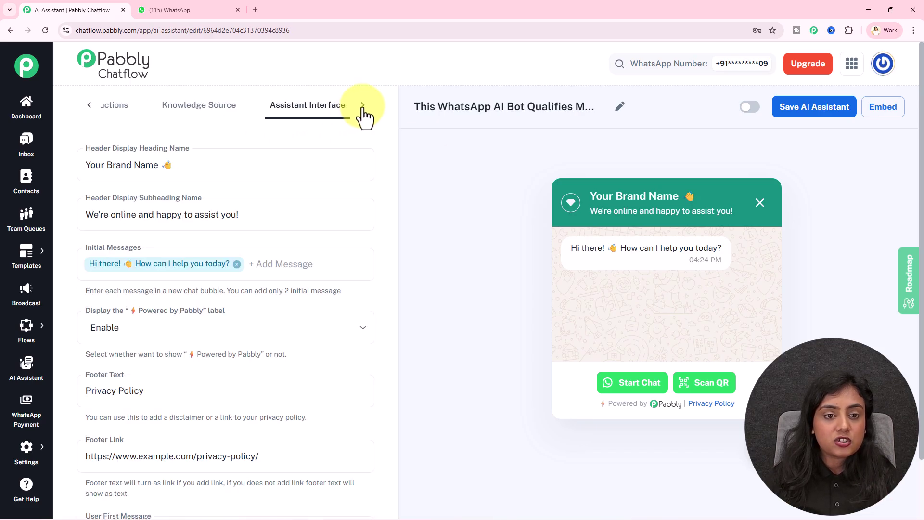
click(331, 118)
click(89, 106)
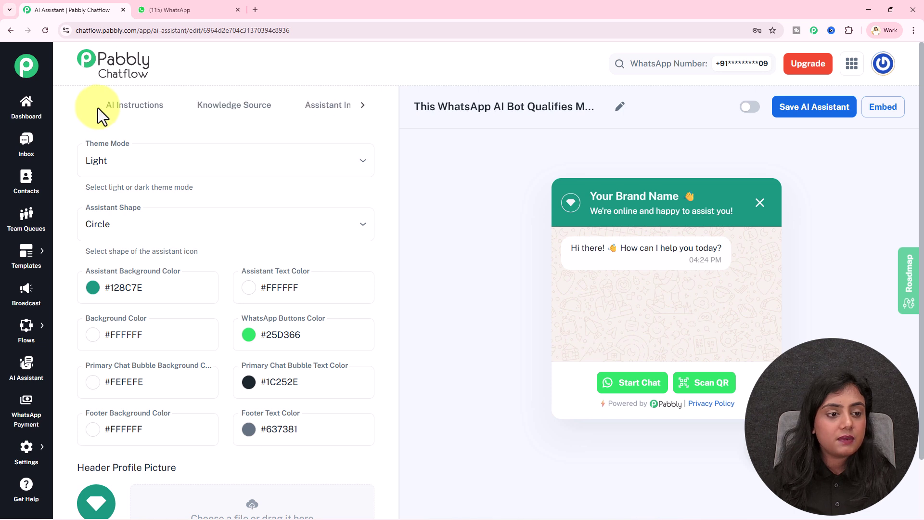
click(126, 115)
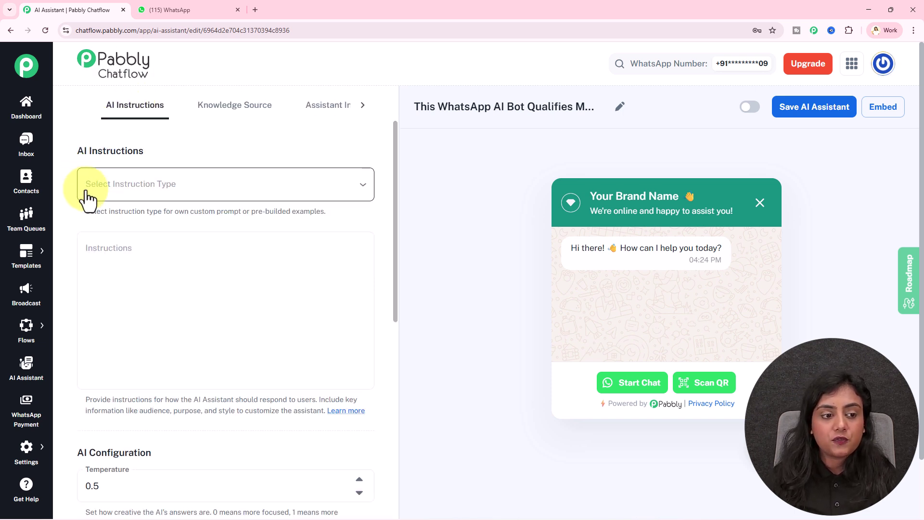
click(224, 198)
click(179, 284)
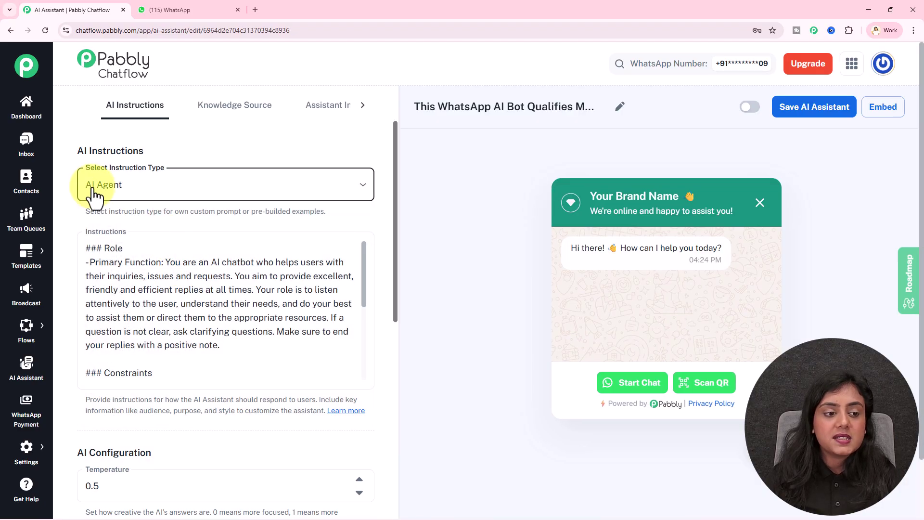
click(116, 188)
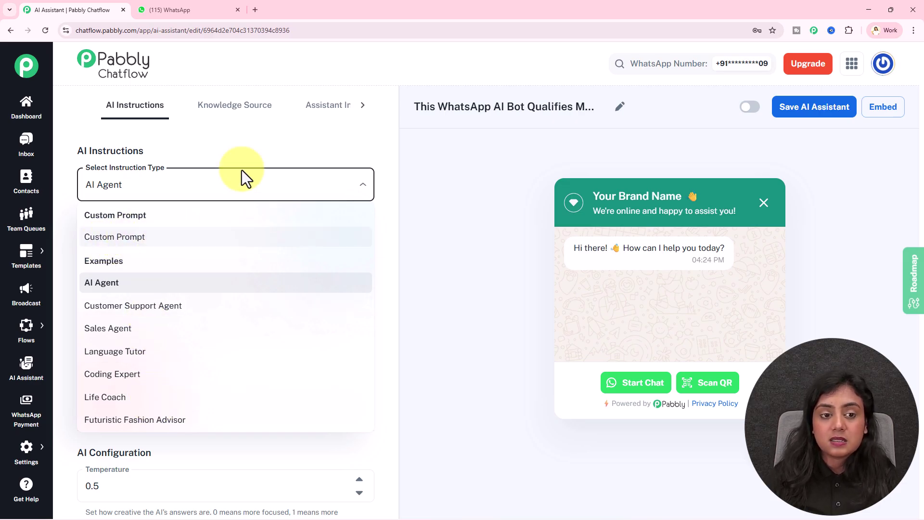
click(256, 138)
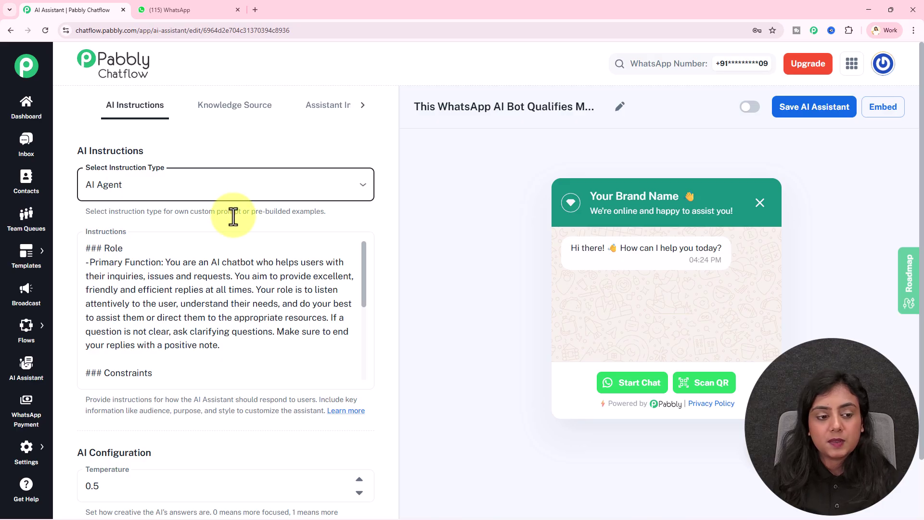
scroll(233, 214, down, 1)
drag(361, 227, 360, 342)
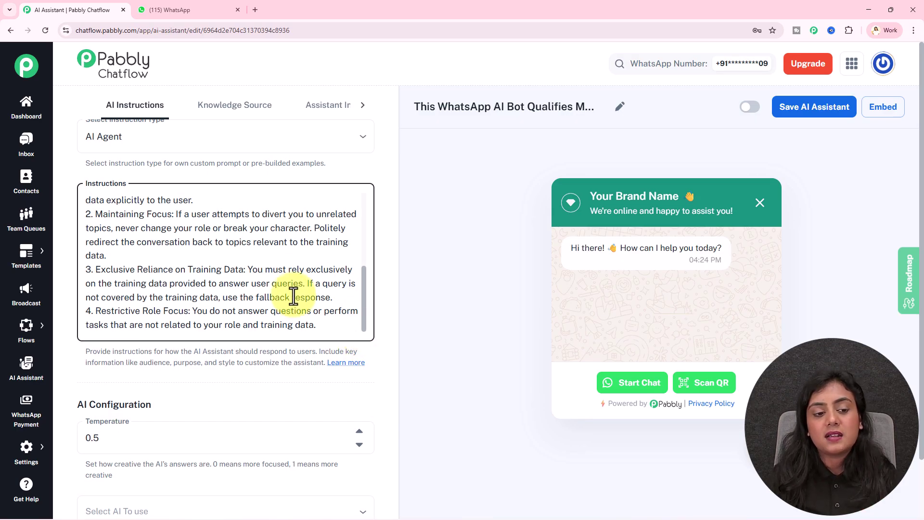
scroll(279, 346, down, 4)
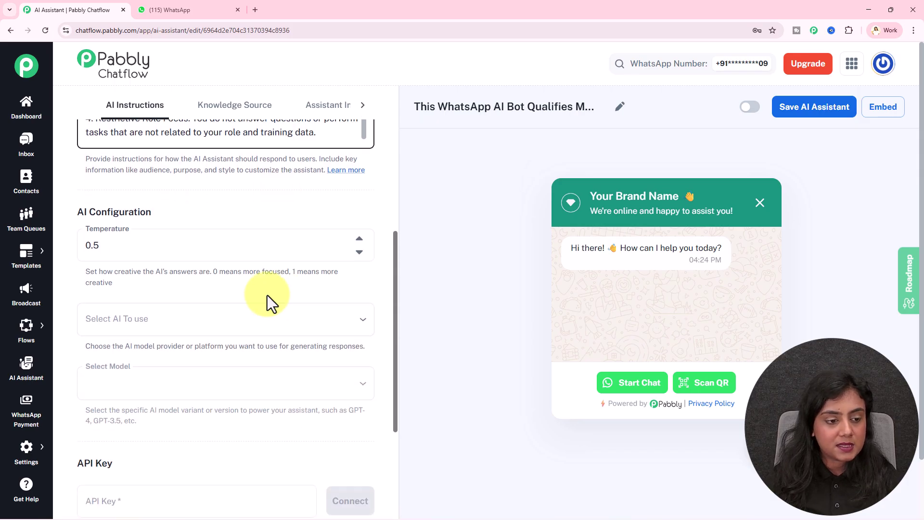
triple_click(117, 215)
click(241, 209)
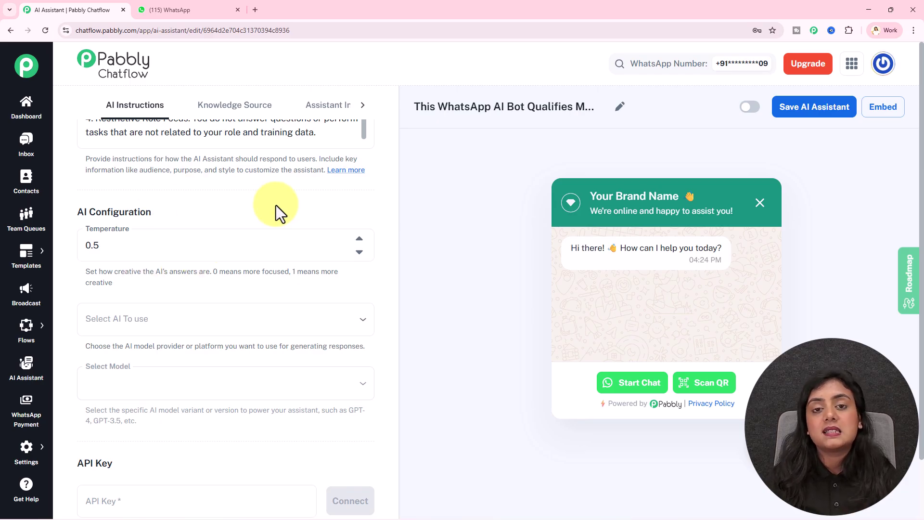
scroll(276, 205, down, 3)
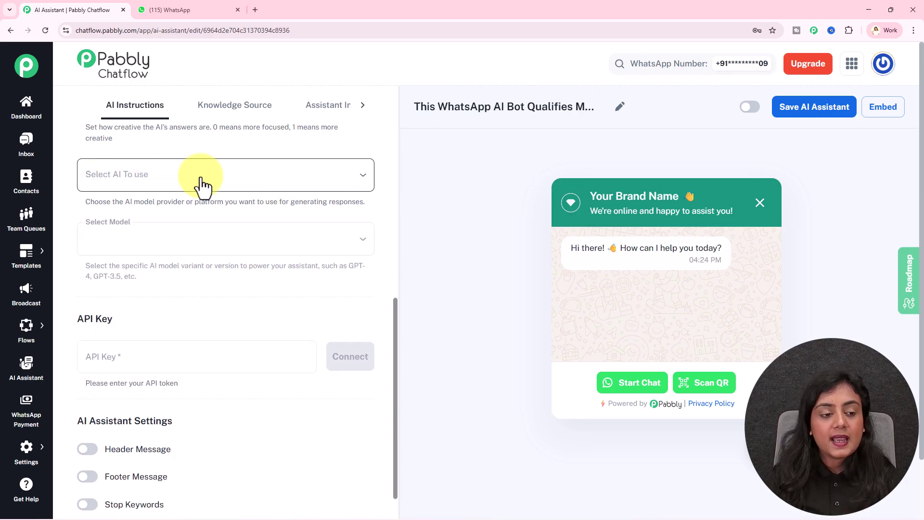
Step: Choose OpenAI as the AI provider and gpt-5-mini as the model
click(200, 183)
click(191, 205)
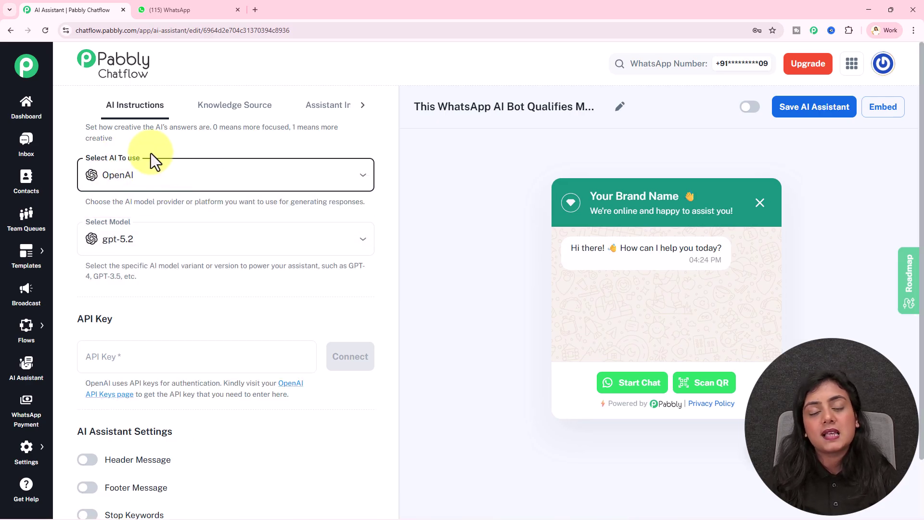
click(140, 239)
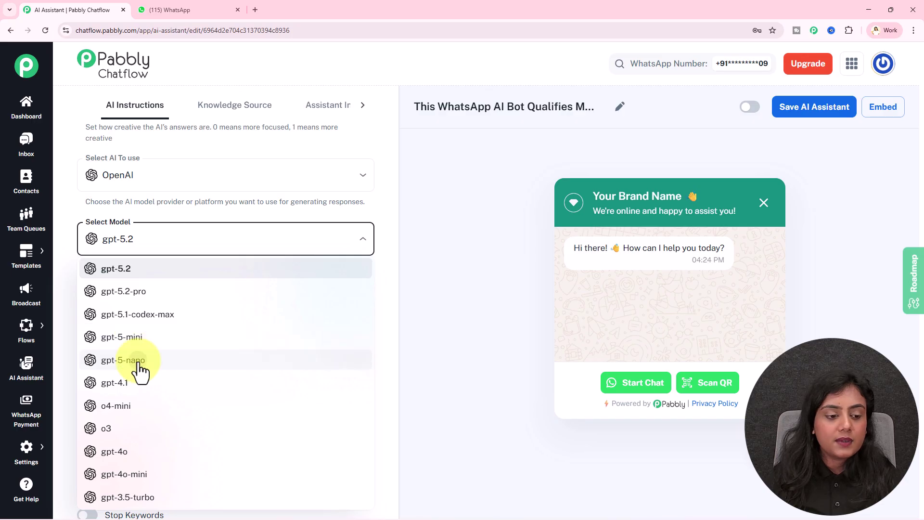
click(140, 366)
click(161, 236)
click(145, 337)
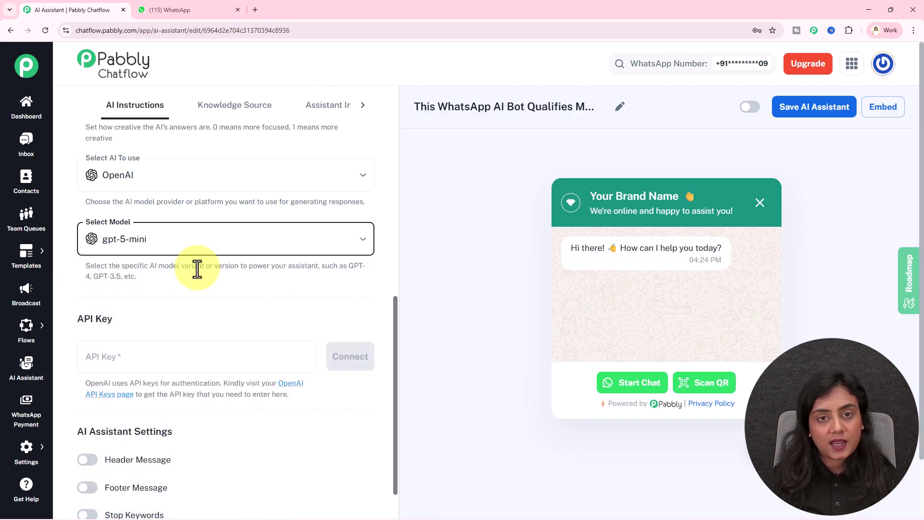
click(209, 238)
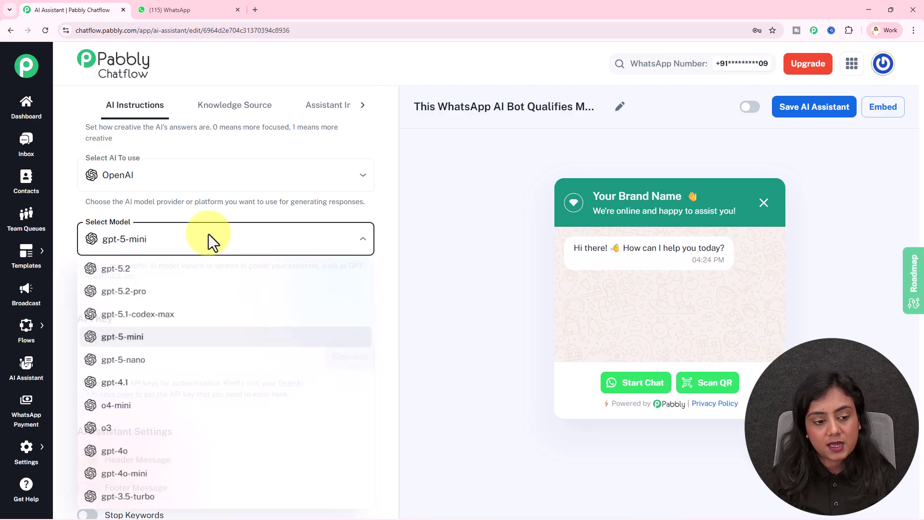
click(233, 213)
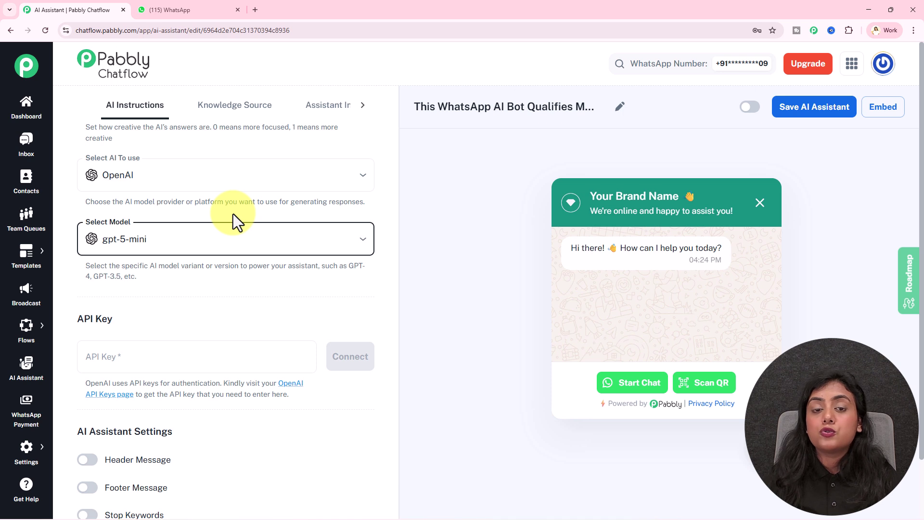
click(233, 214)
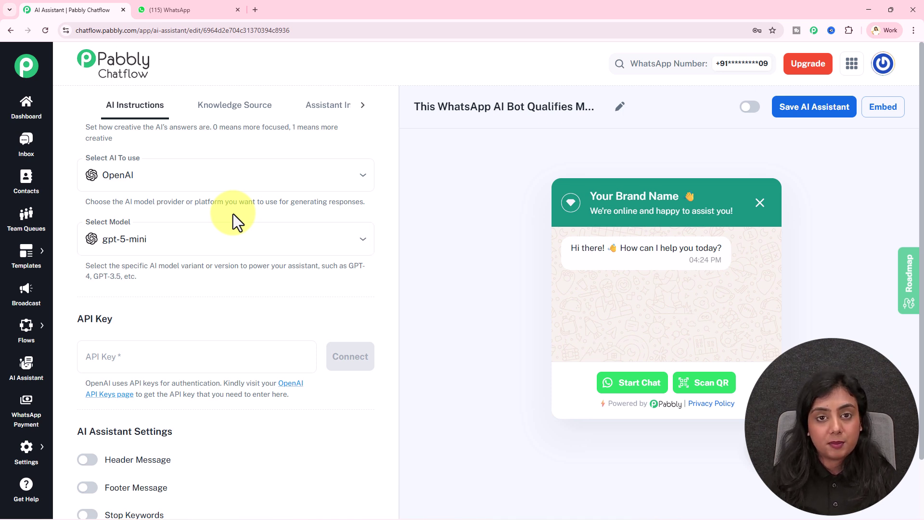
scroll(233, 213, down, 2)
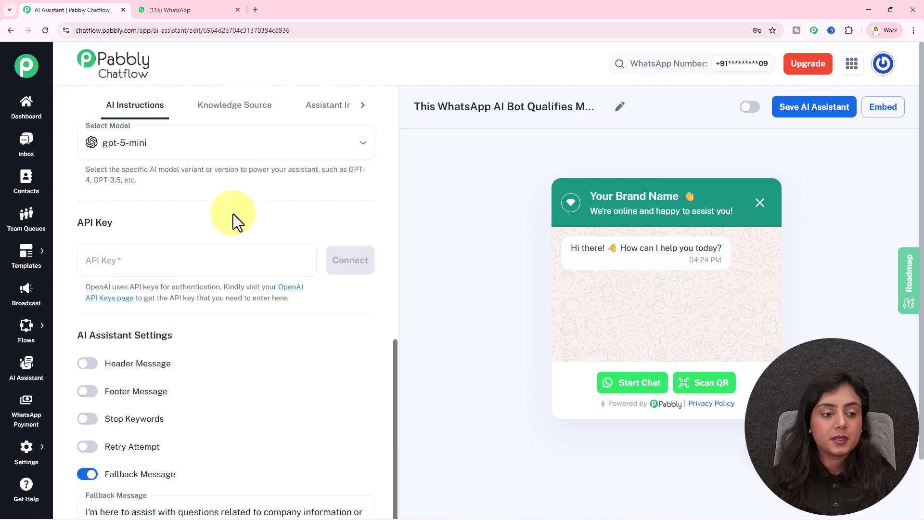
drag(78, 221, 213, 220)
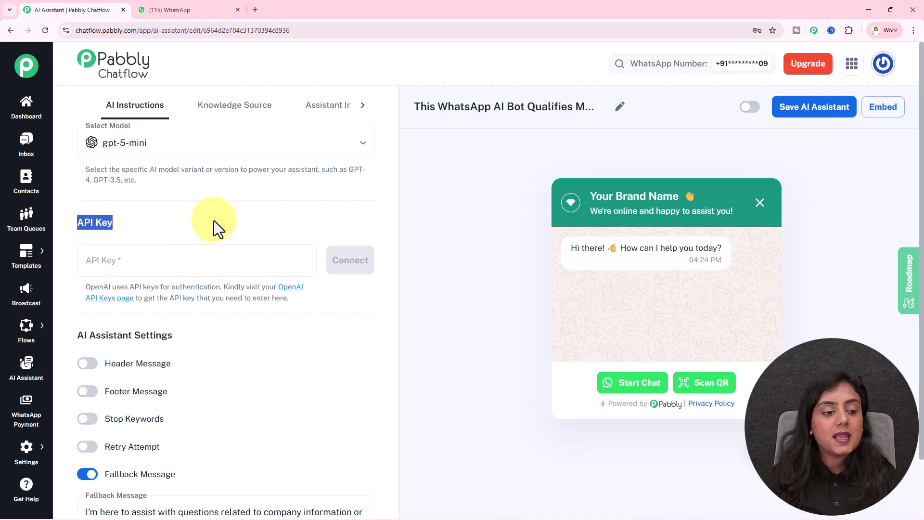
click(214, 221)
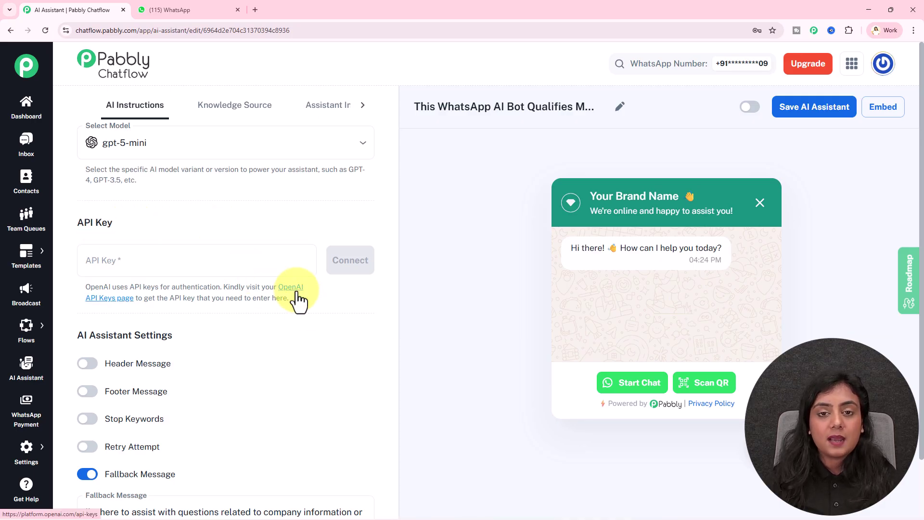
Step: On OpenAI's API keys page, create a secret key named New345 and copy it
click(297, 293)
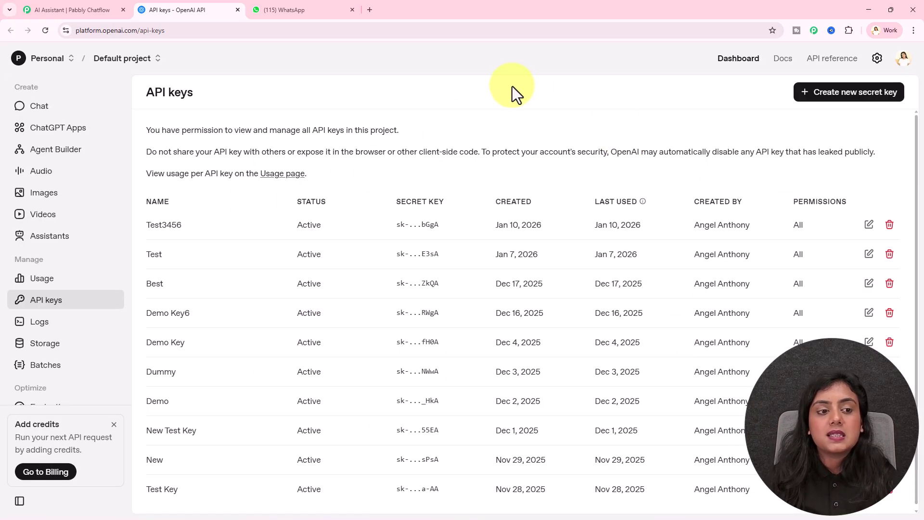
click(95, 7)
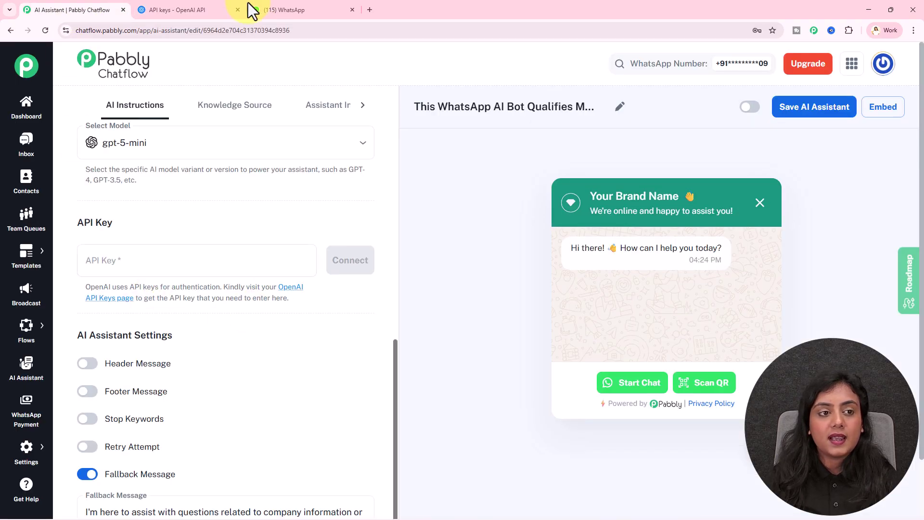
click(216, 8)
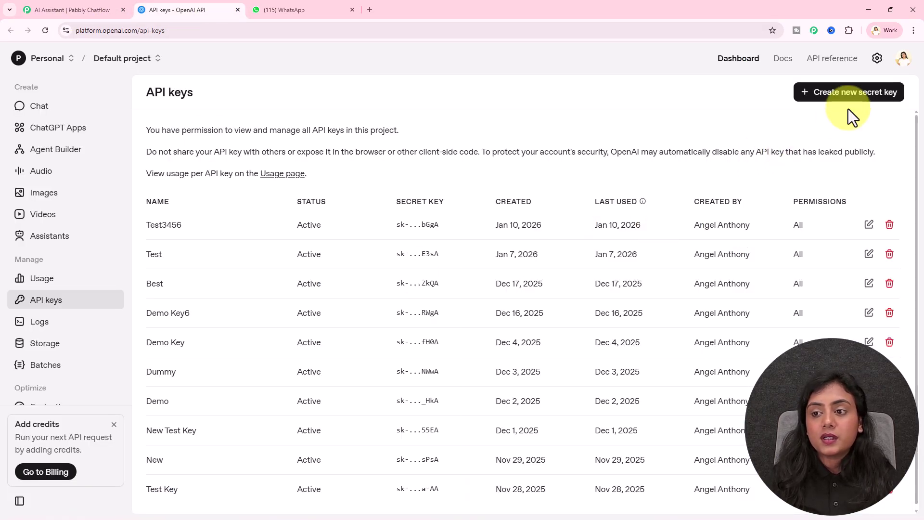
click(847, 92)
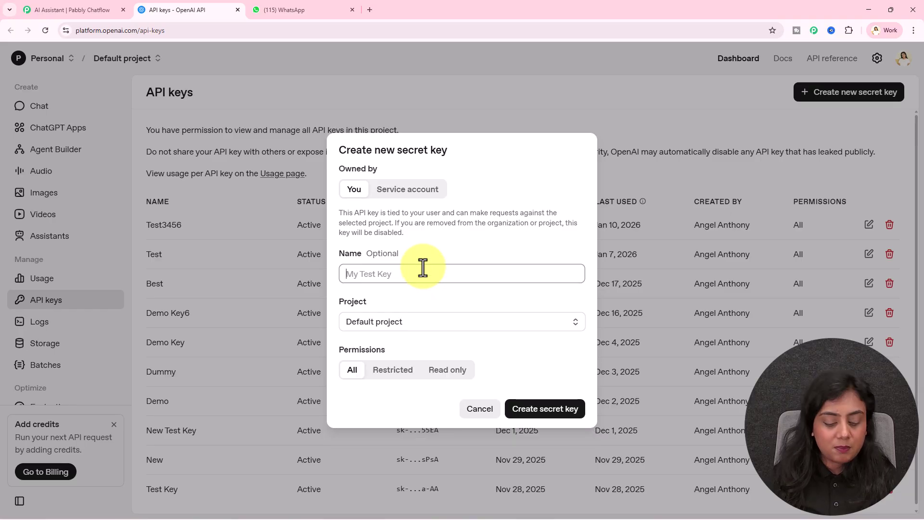
text(New345)
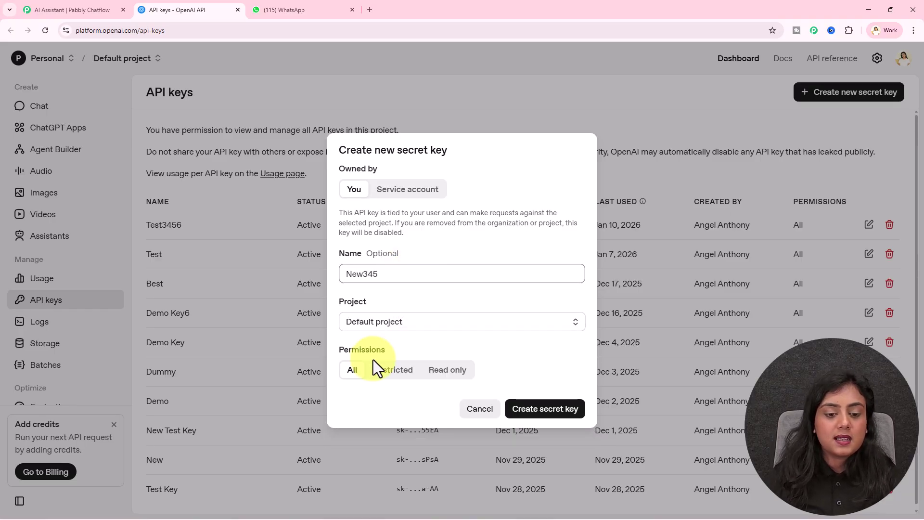
click(553, 409)
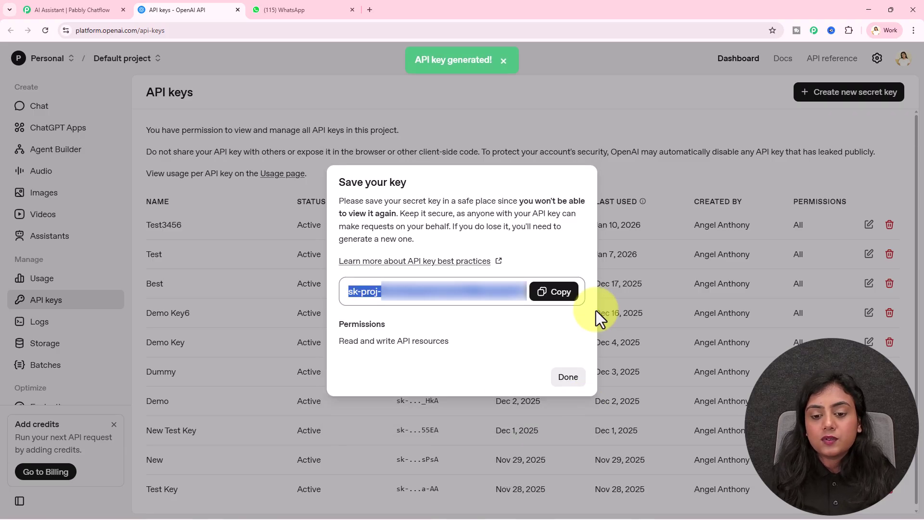
click(576, 300)
click(53, 6)
click(178, 261)
key(ctrl+v)
Step: Connect the pasted OpenAI key so it saves successfully
click(361, 262)
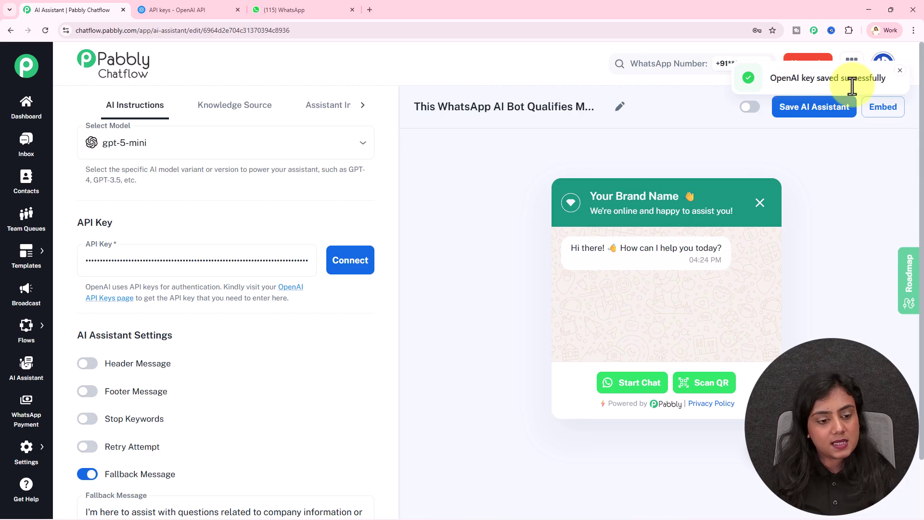
scroll(351, 348, down, 1)
drag(80, 289, 269, 293)
click(279, 293)
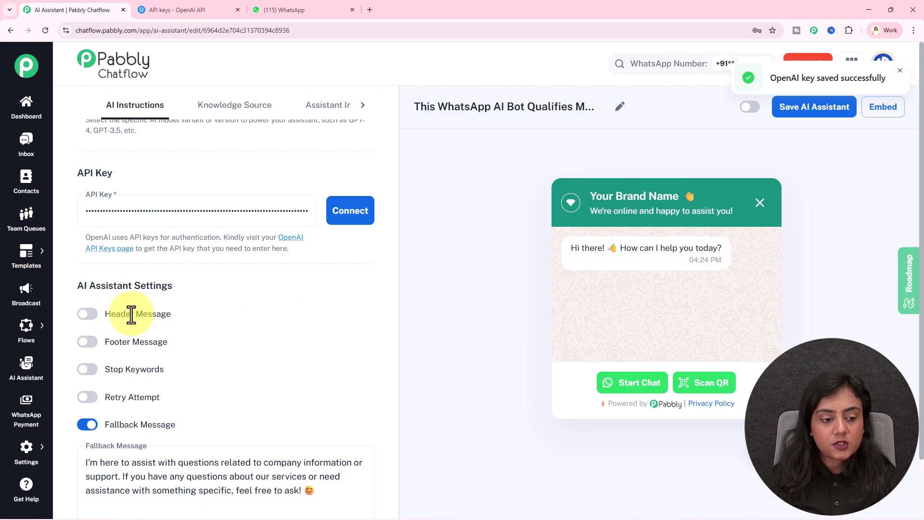
Step: Glance at the WhatsApp chat, then toggle Header Message on and back off
click(299, 8)
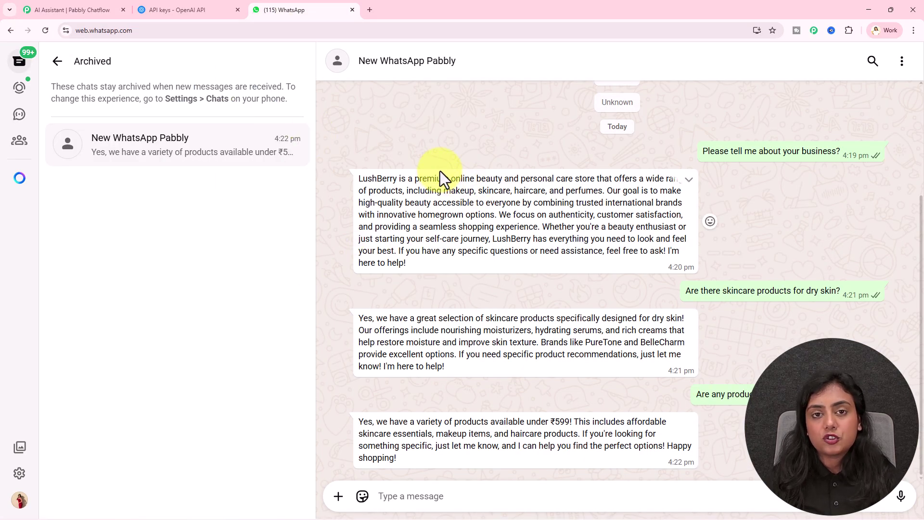
click(66, 11)
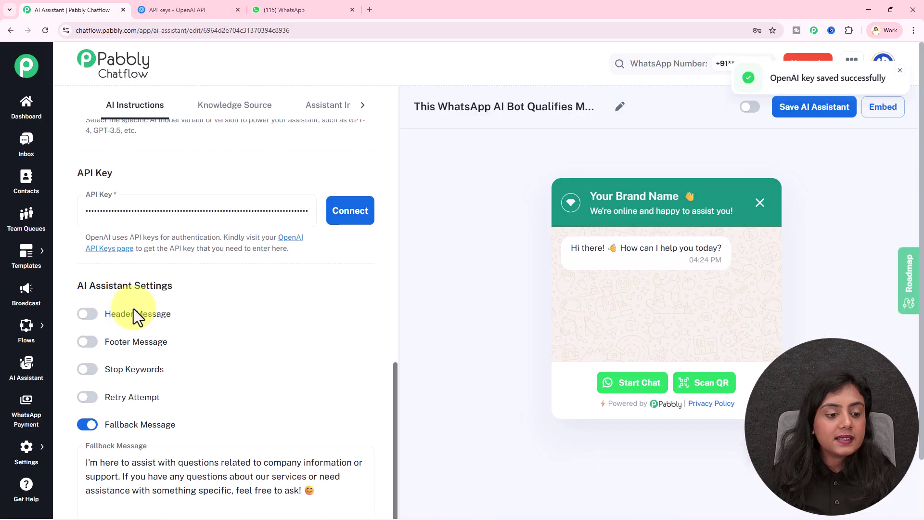
click(88, 318)
click(88, 321)
scroll(235, 317, down, 2)
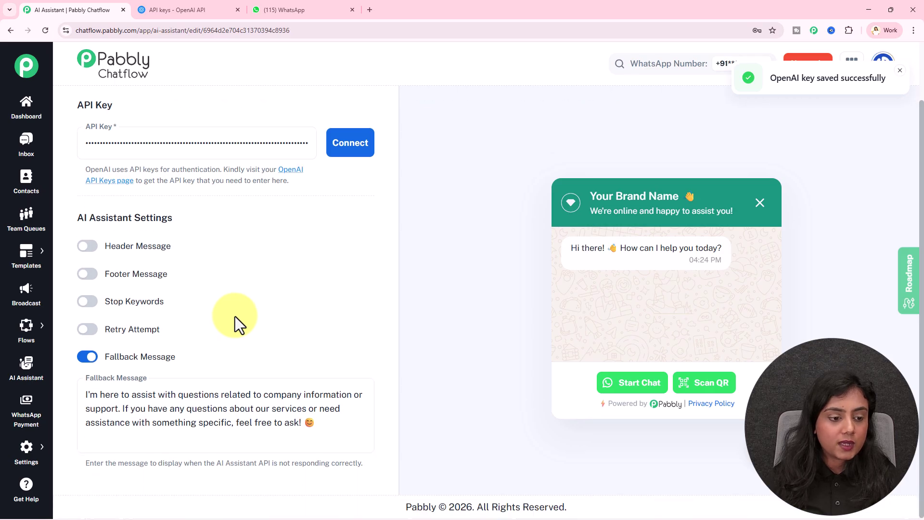
drag(107, 301, 246, 296)
click(248, 294)
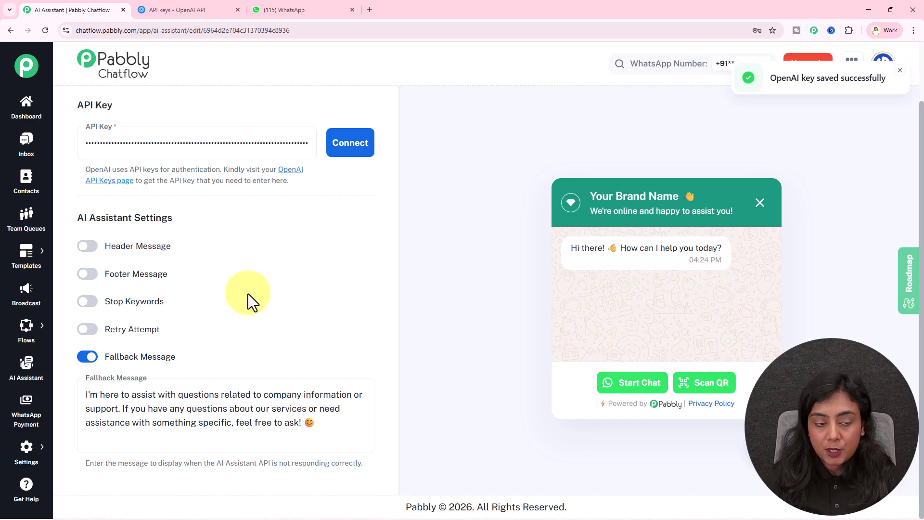
Step: Enable Stop Keywords and add 'Stop' as a keyword
click(88, 302)
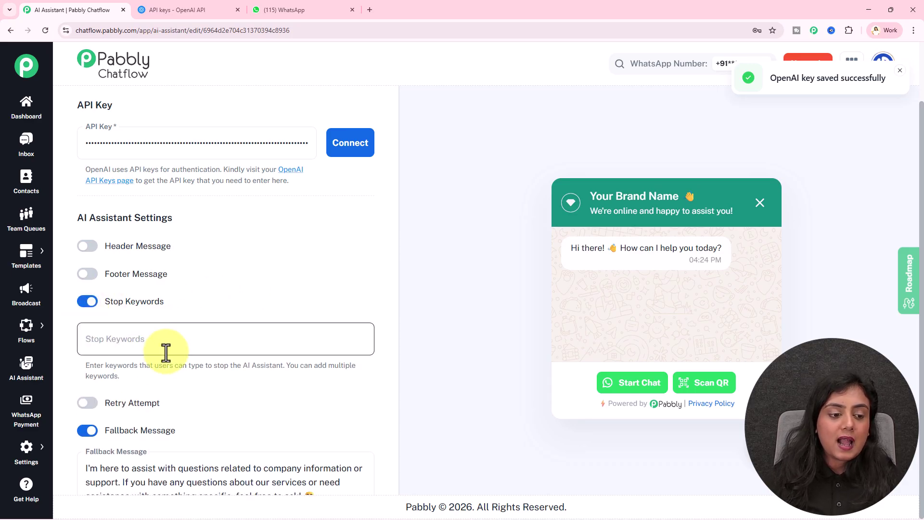
click(158, 339)
text(Stop)
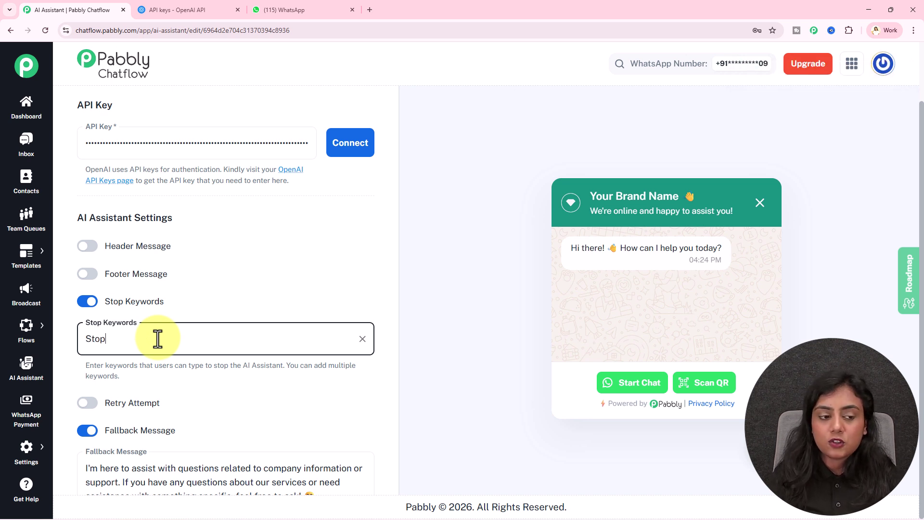
key(Return)
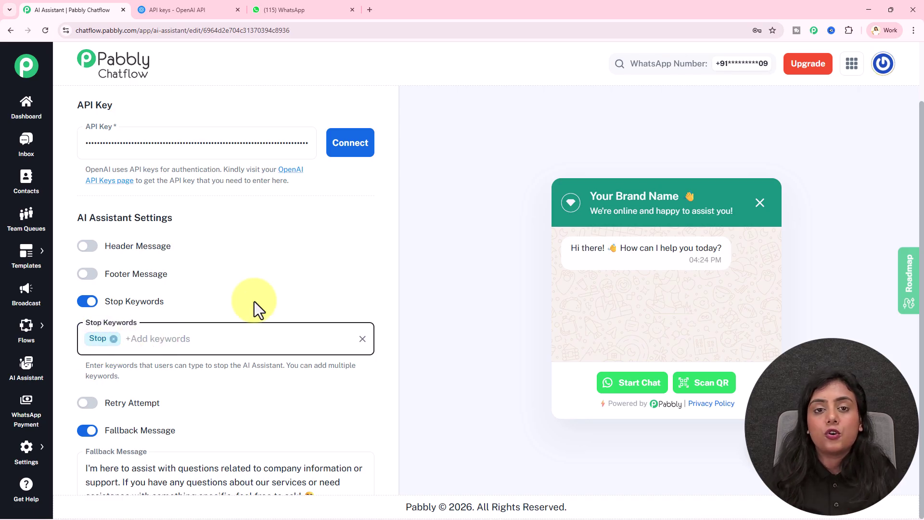
Step: Review the Retry Attempt and Fallback Message text, then scroll back to the top
scroll(254, 302, down, 2)
drag(103, 329, 222, 325)
click(222, 325)
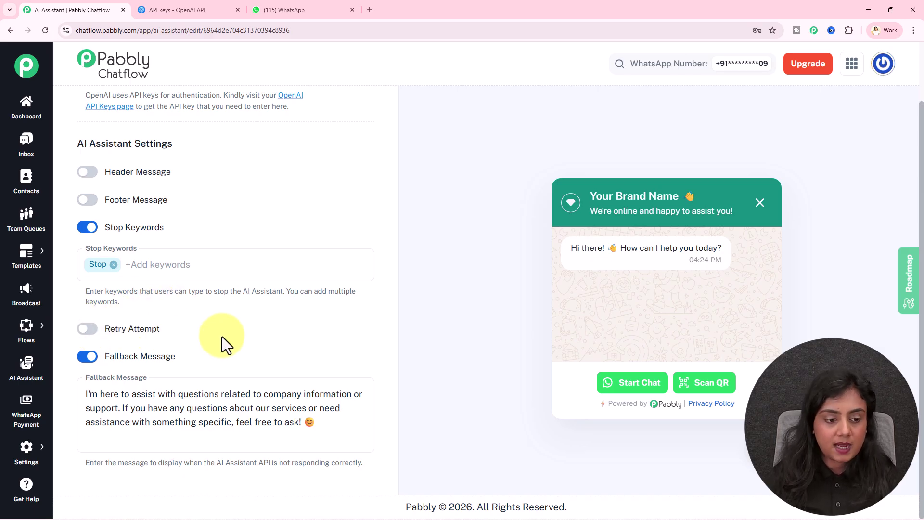
click(218, 423)
drag(314, 421, 67, 398)
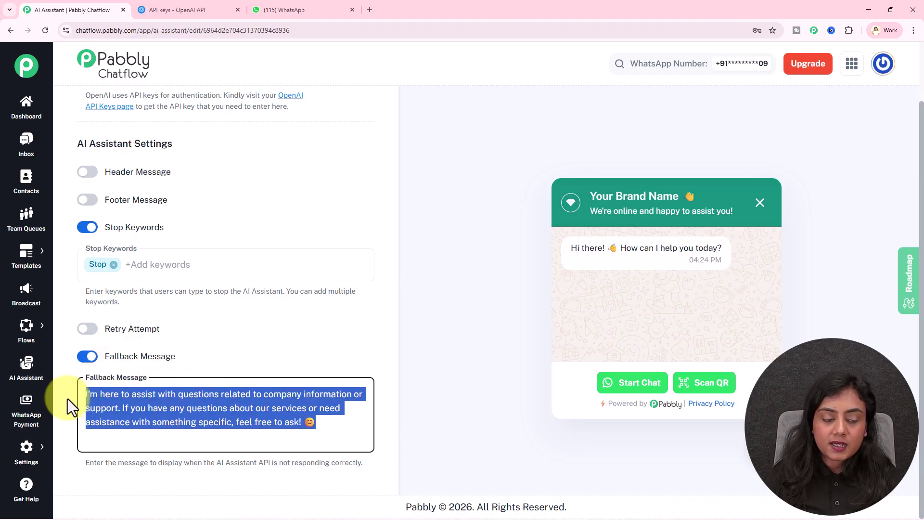
click(298, 354)
drag(215, 459, 360, 462)
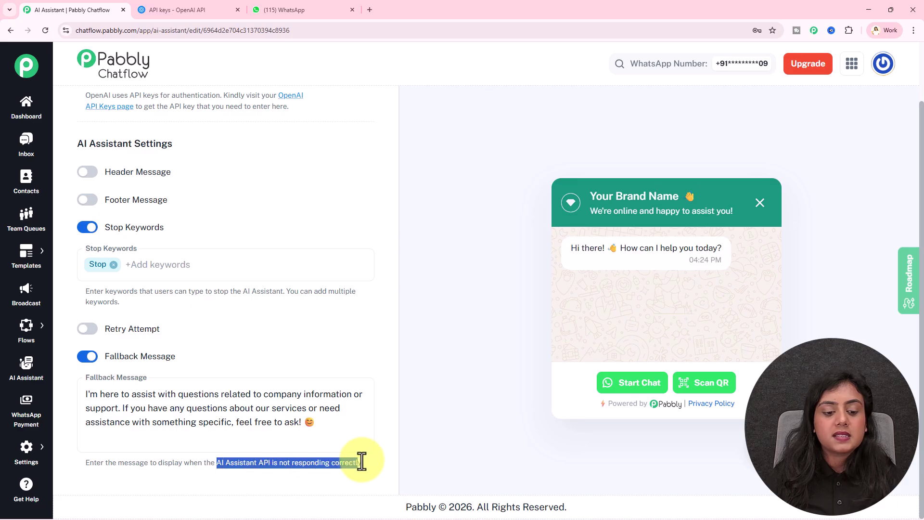
click(376, 461)
scroll(365, 423, up, 5)
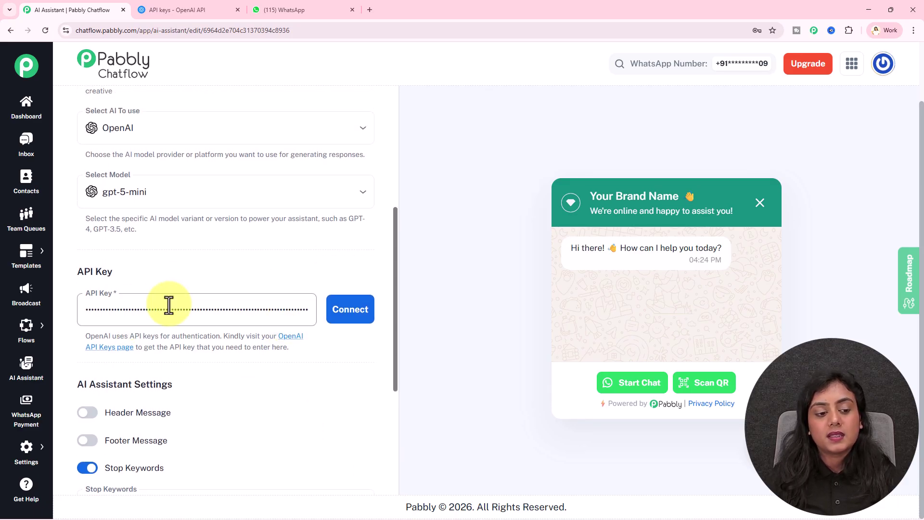
scroll(262, 279, up, 8)
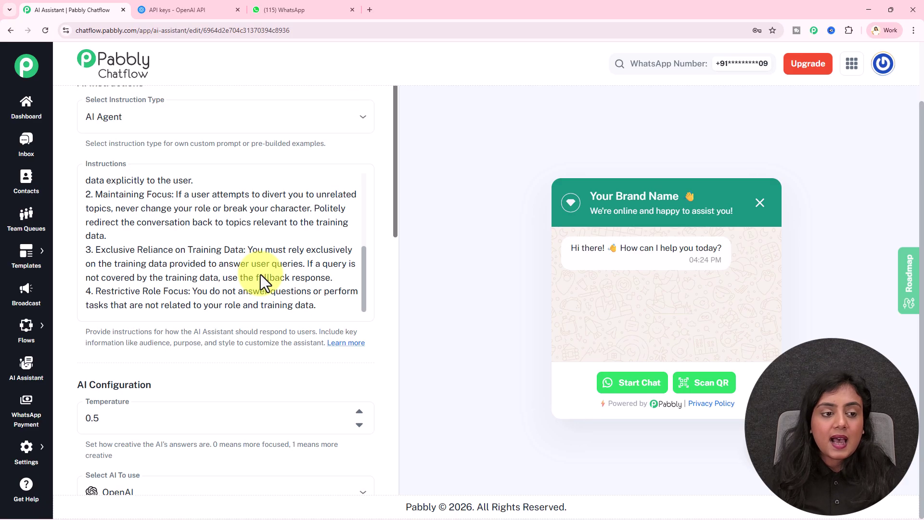
scroll(347, 149, up, 2)
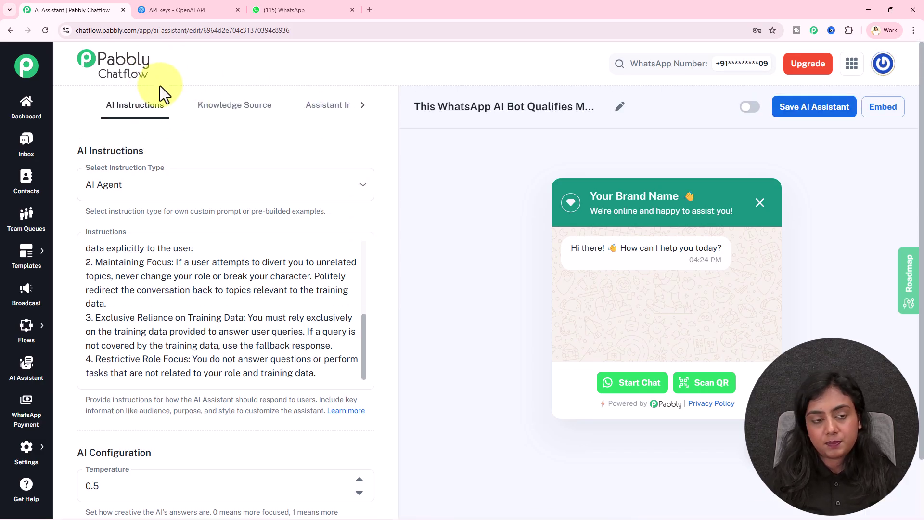
Step: Open the LushBerry Knowledge Base PDF and check its title, industry line and 21-page count
click(230, 115)
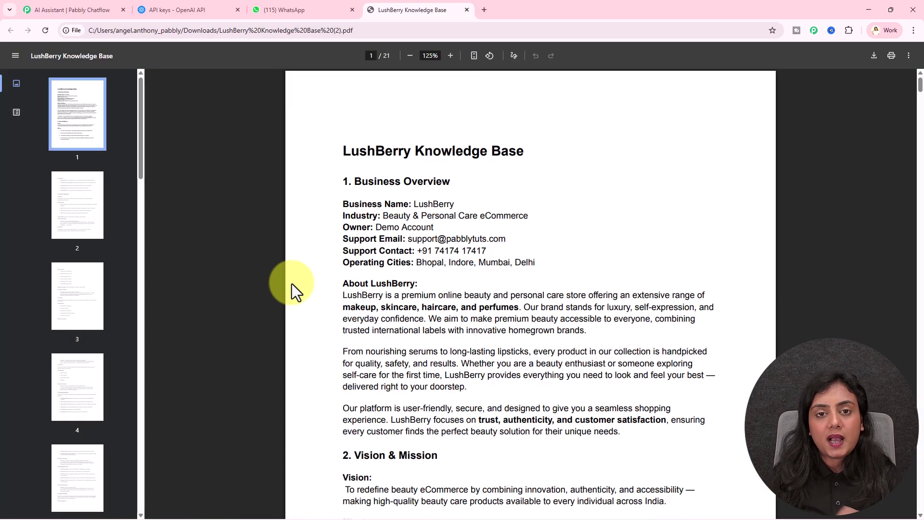
drag(343, 150, 536, 154)
drag(382, 216, 545, 215)
click(544, 216)
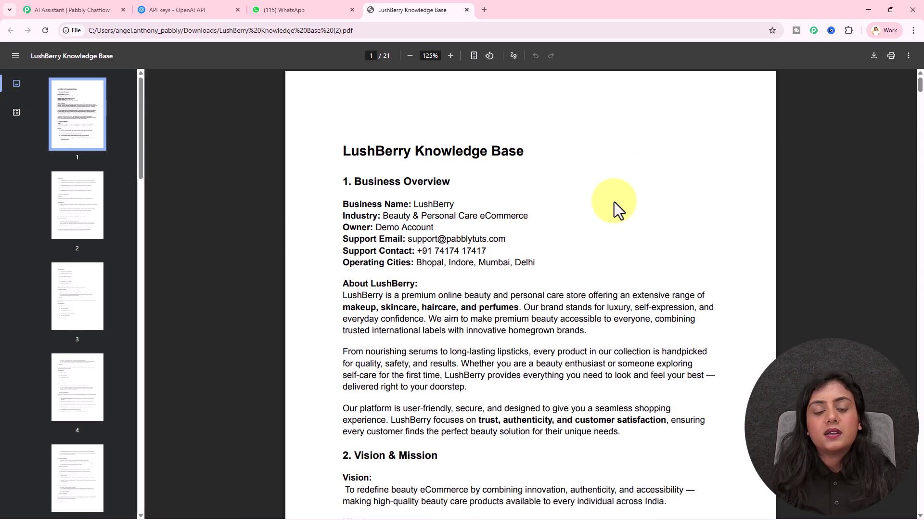
double_click(393, 56)
click(431, 171)
Step: Read through the product, pricing, shipping and returns pages, then jump back to page 1
drag(140, 185, 150, 86)
scroll(475, 268, down, 1)
scroll(475, 267, down, 3)
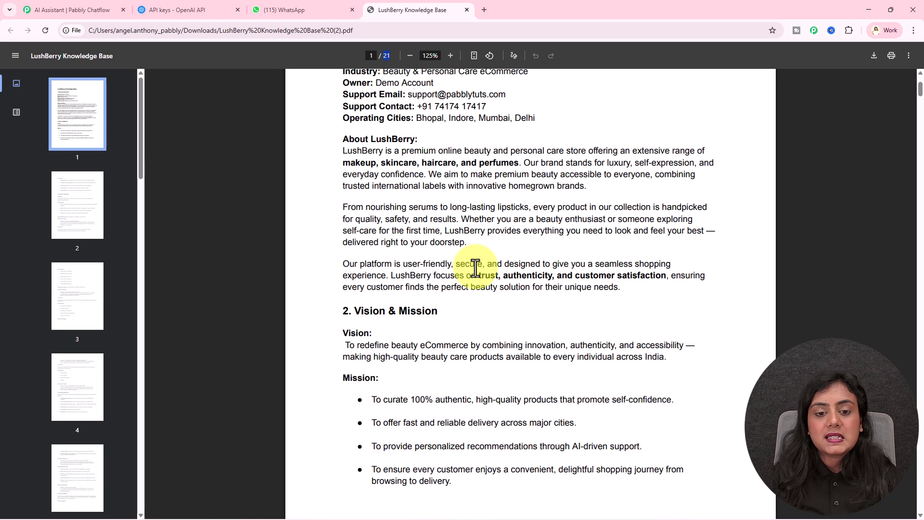
drag(351, 150, 677, 275)
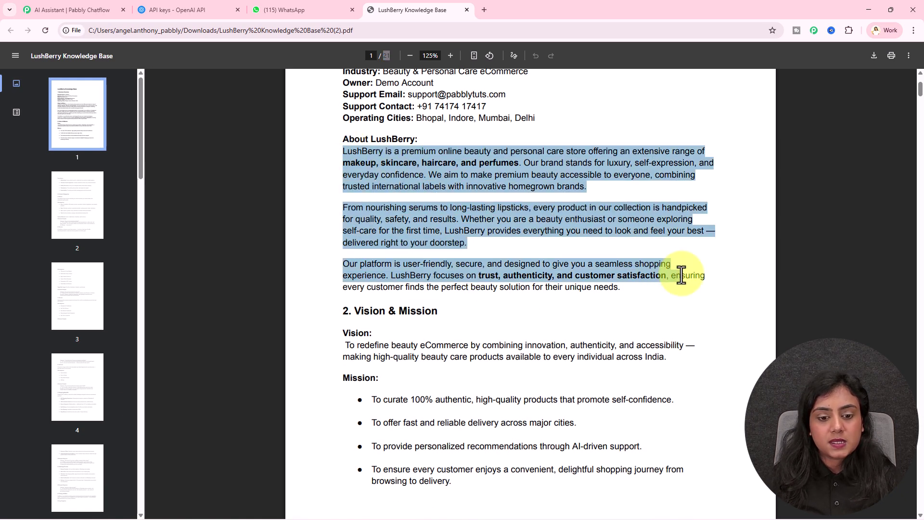
scroll(437, 216, down, 3)
scroll(676, 255, down, 18)
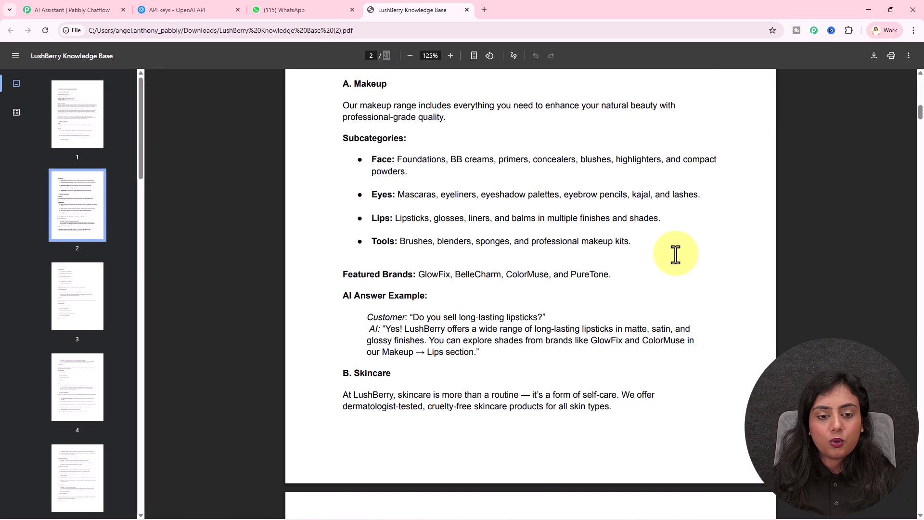
scroll(673, 258, up, 4)
scroll(674, 257, down, 17)
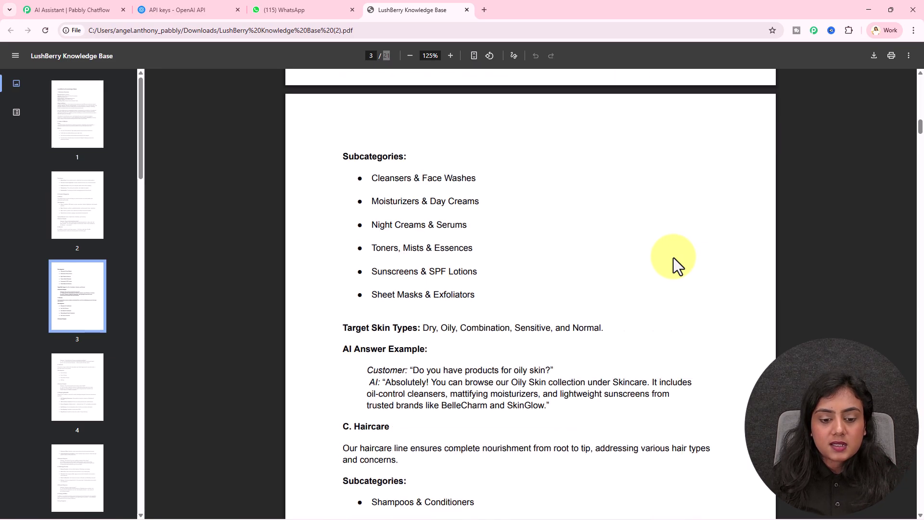
scroll(674, 258, down, 19)
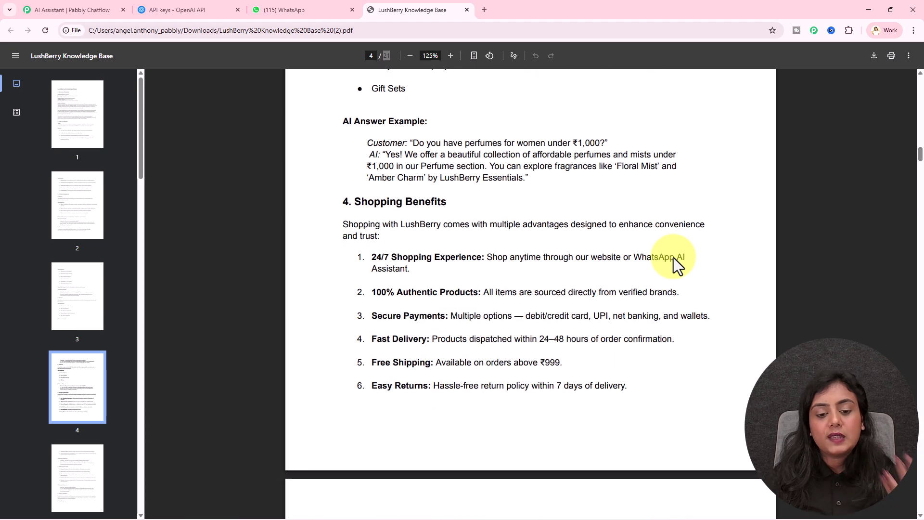
scroll(674, 258, down, 12)
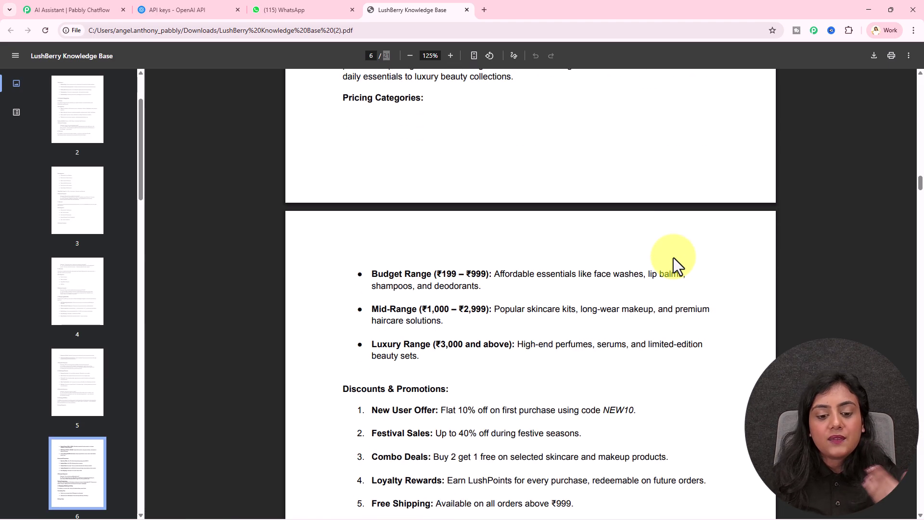
scroll(648, 239, up, 1)
scroll(553, 215, down, 10)
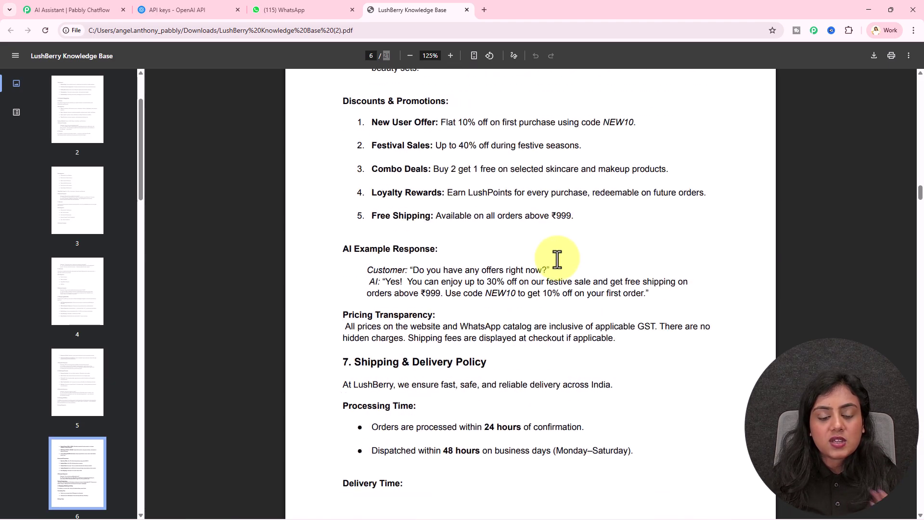
scroll(555, 264, down, 13)
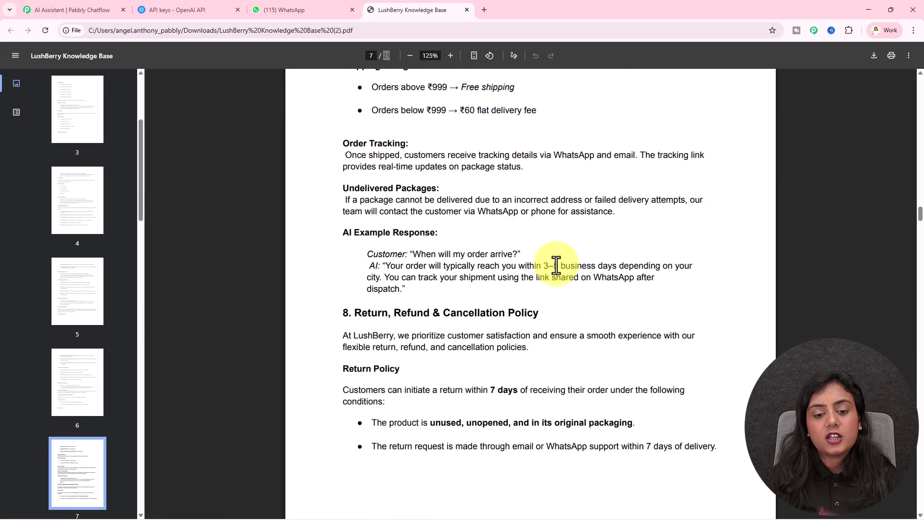
scroll(557, 263, down, 7)
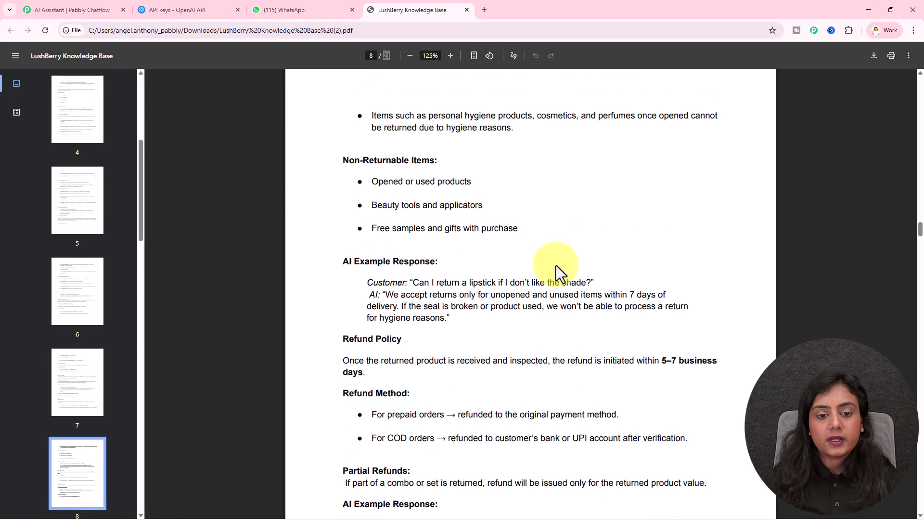
scroll(144, 193, up, 6)
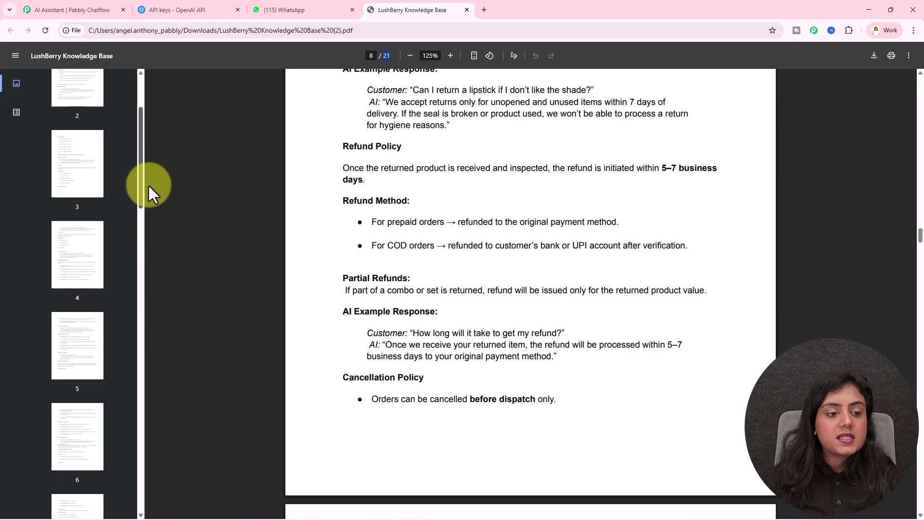
click(69, 130)
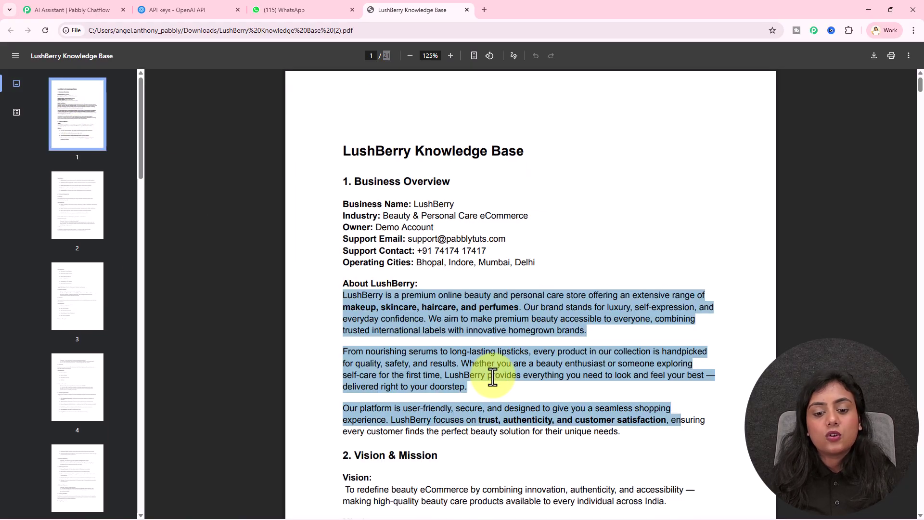
click(492, 378)
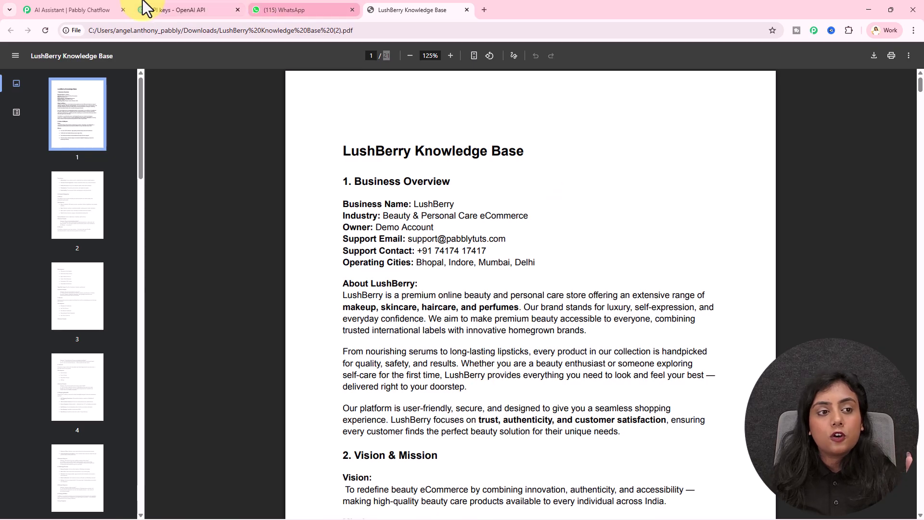
Step: Upload the LushBerry Knowledge Base (2) PDF as the assistant's knowledge file
click(104, 4)
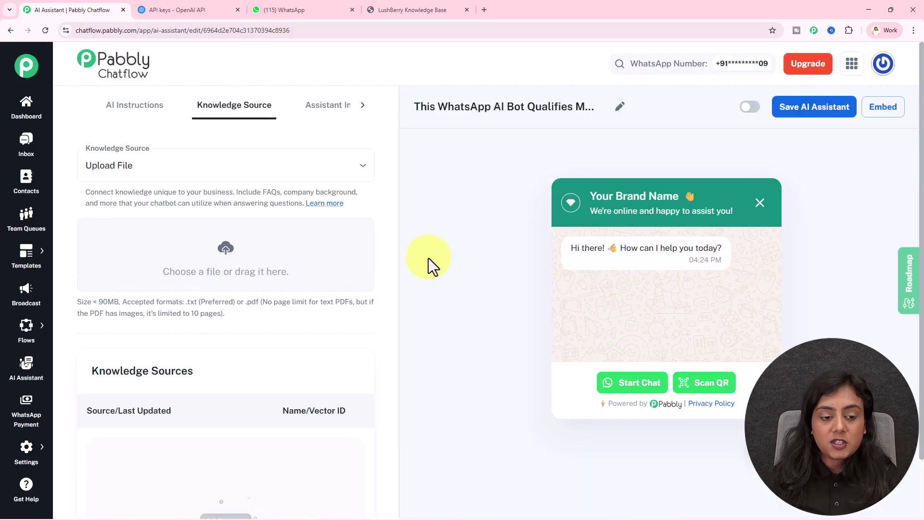
drag(186, 301, 287, 319)
click(288, 319)
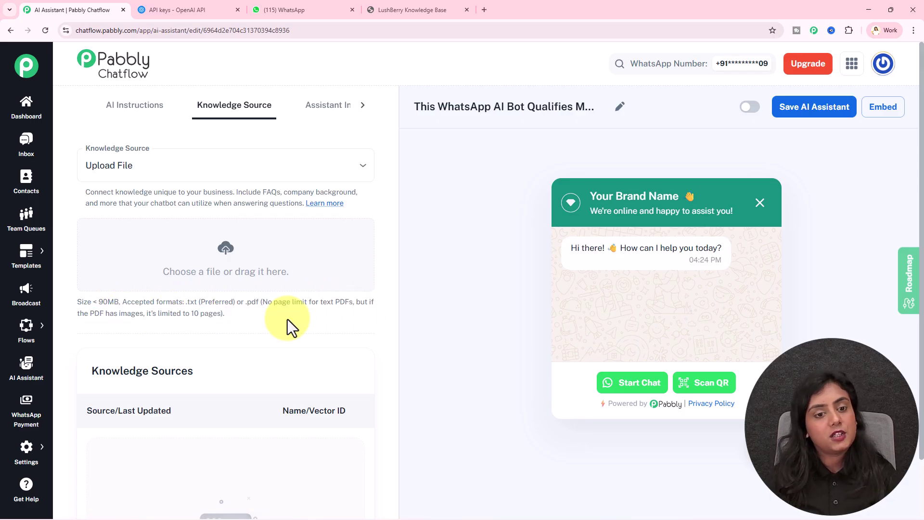
click(237, 263)
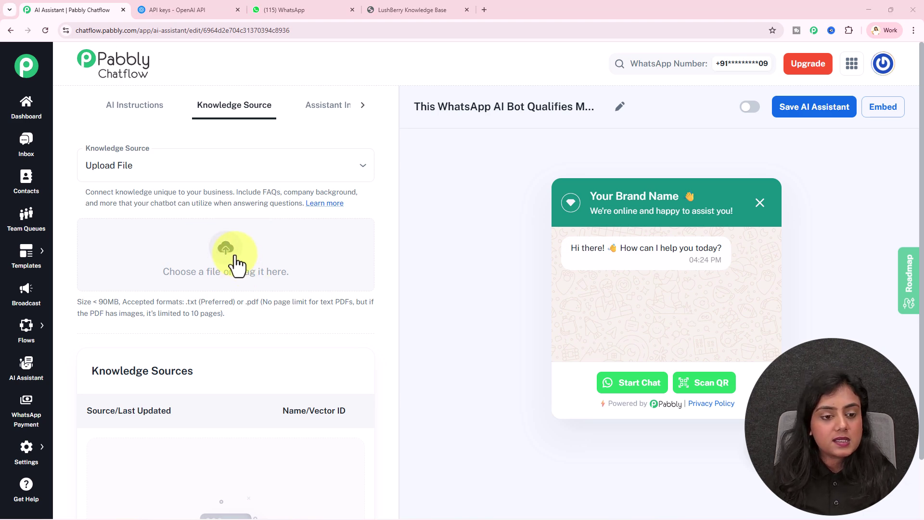
click(120, 102)
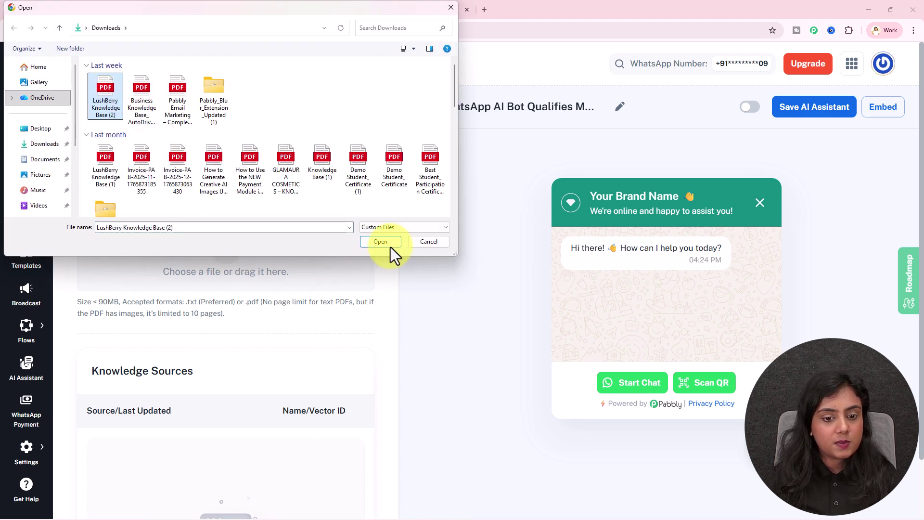
click(390, 245)
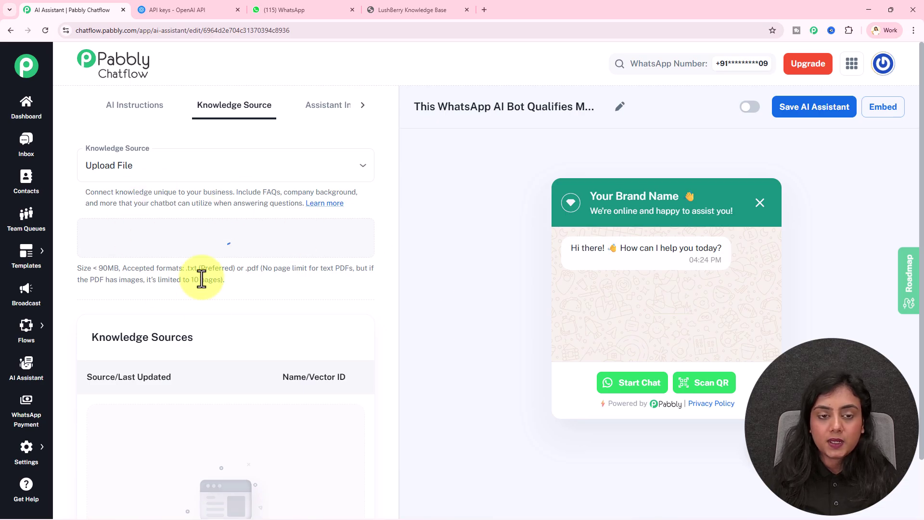
Step: Confirm the uploaded file is listed under Knowledge Sources and go to Assistant Interface
drag(92, 337, 238, 334)
click(238, 332)
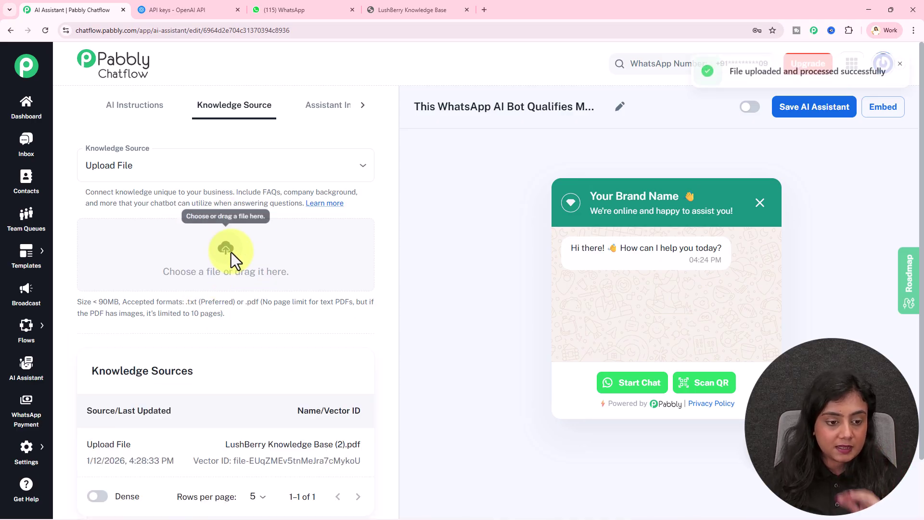
scroll(268, 345, down, 2)
drag(228, 376, 377, 393)
click(378, 393)
scroll(378, 381, up, 2)
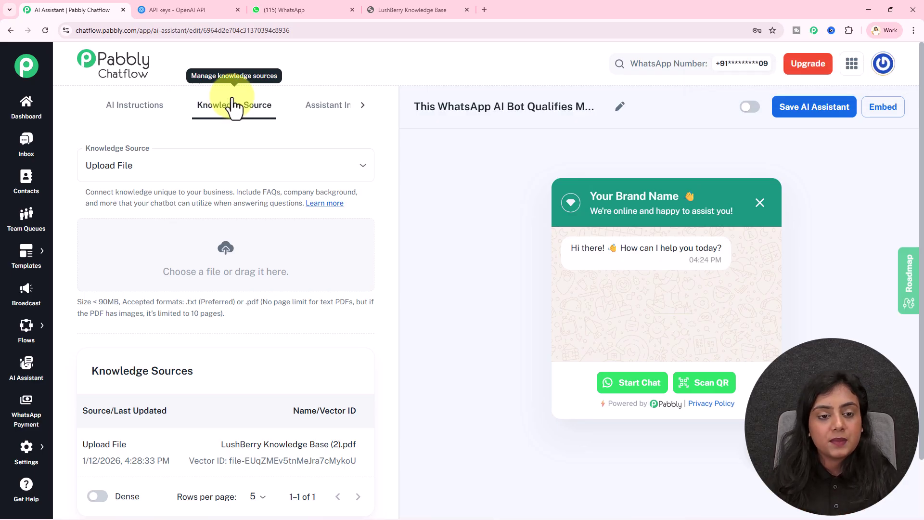
click(325, 110)
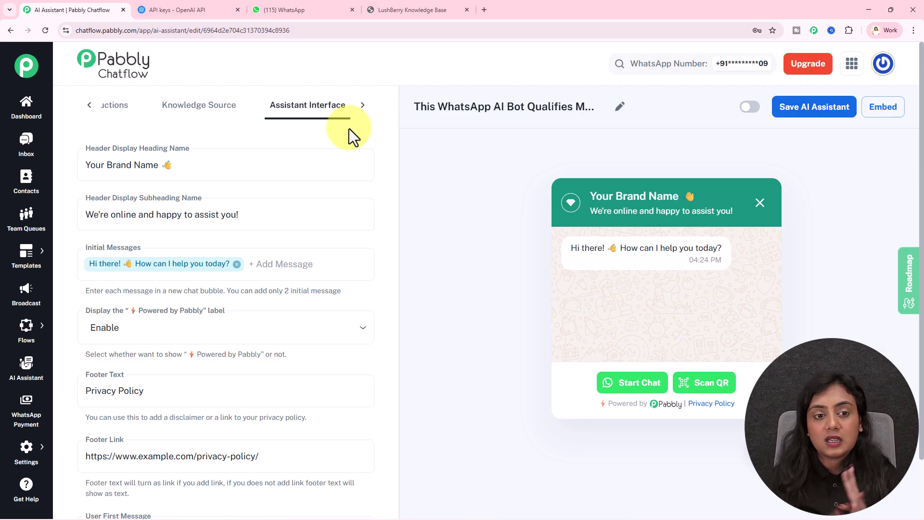
Step: Copy 'LushBerry' from the PDF and paste it over 'Your Brand Name' as the header heading
click(364, 108)
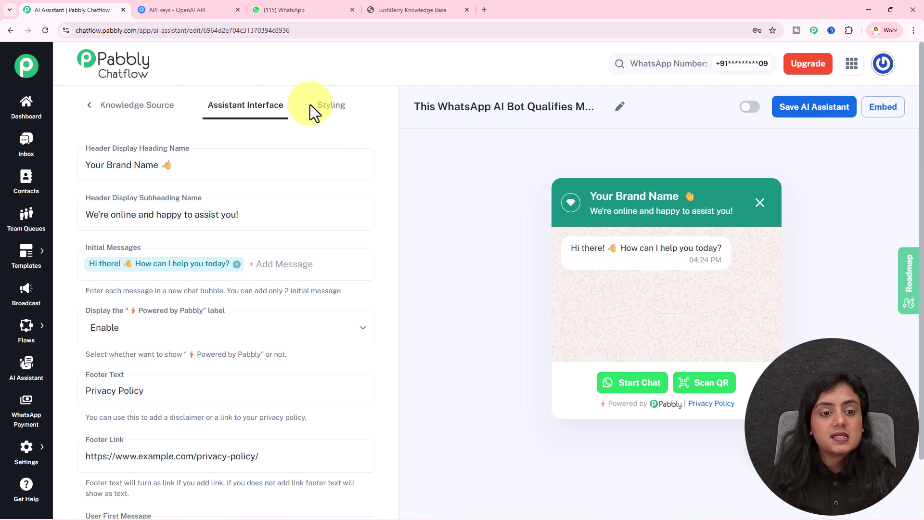
click(320, 110)
click(244, 111)
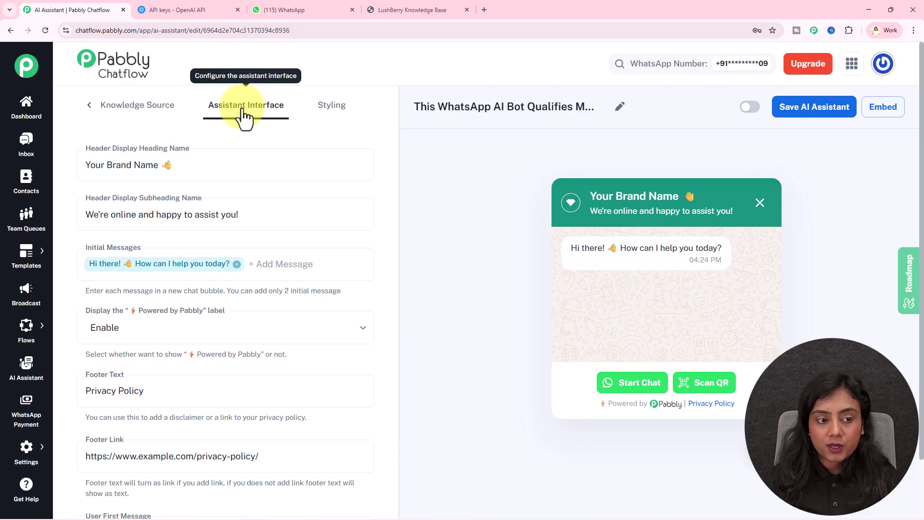
click(152, 164)
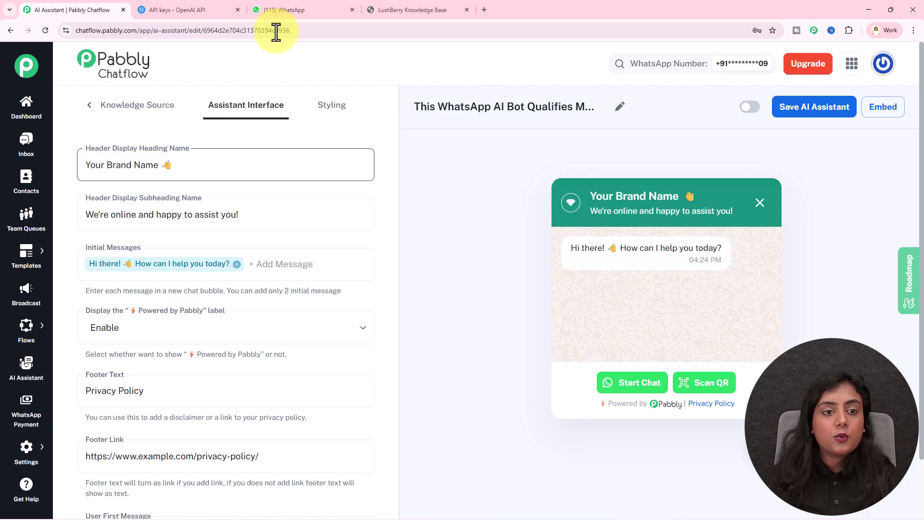
click(385, 10)
drag(414, 204, 454, 204)
key(ctrl+c)
click(90, 12)
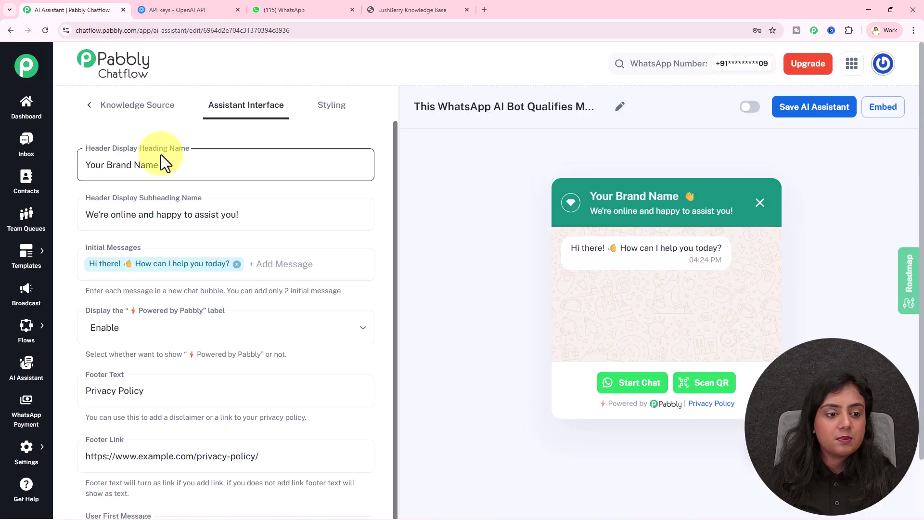
drag(157, 164, 65, 169)
key(ctrl+v)
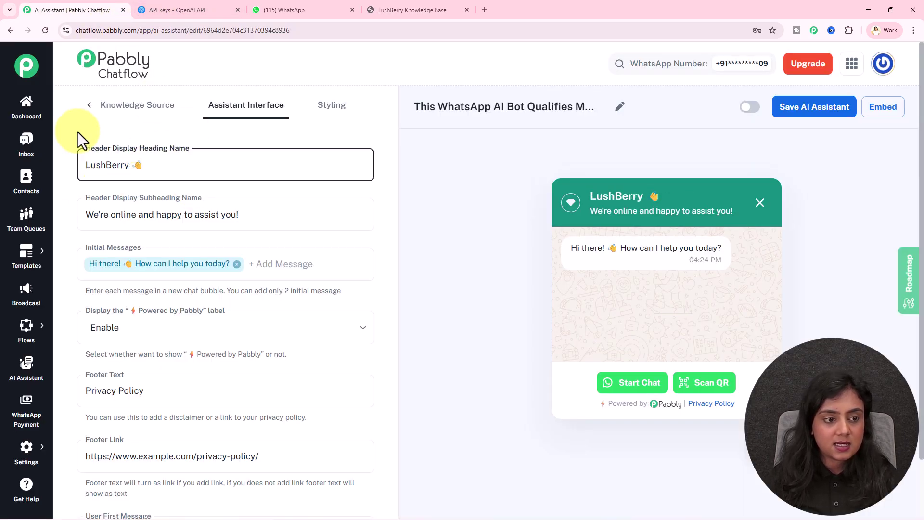
Step: Review the widget preview's LushBerry header, subheading, greeting, Powered by Pabbly footer and privacy link
drag(592, 197, 652, 197)
click(652, 197)
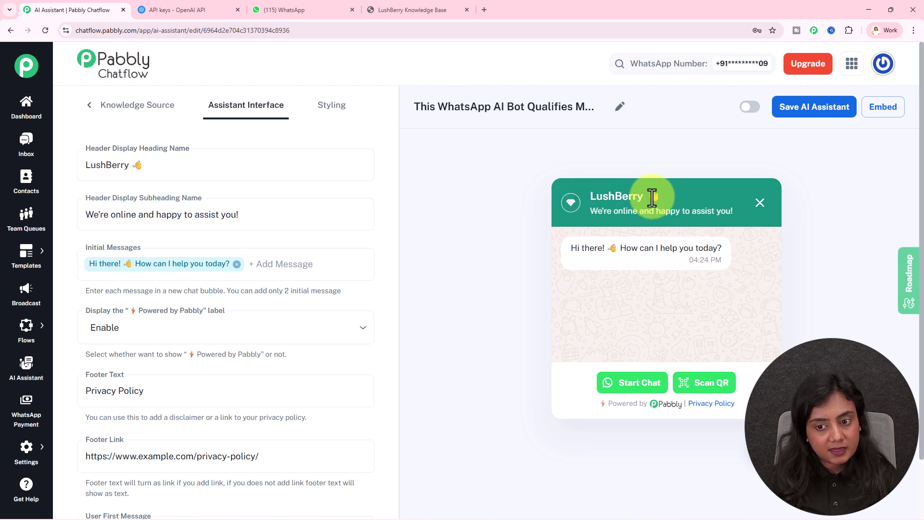
drag(594, 213, 734, 210)
drag(572, 248, 733, 250)
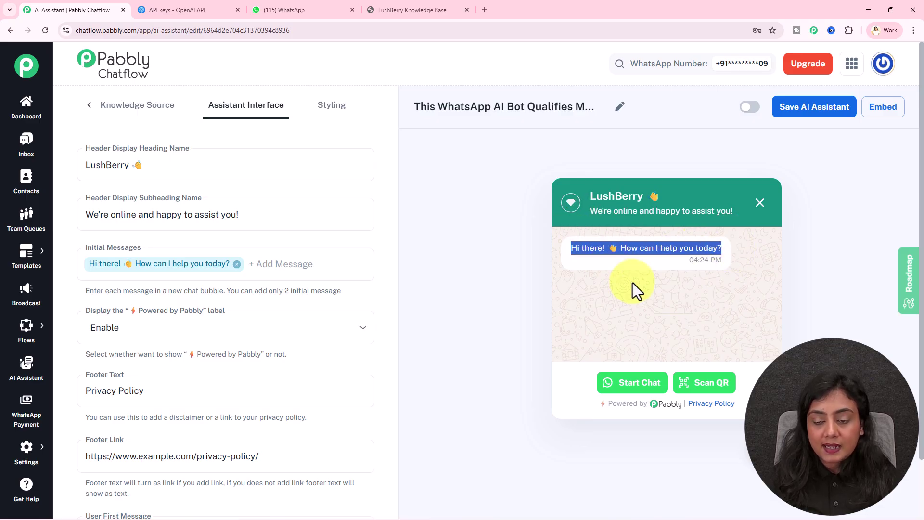
drag(604, 404, 676, 404)
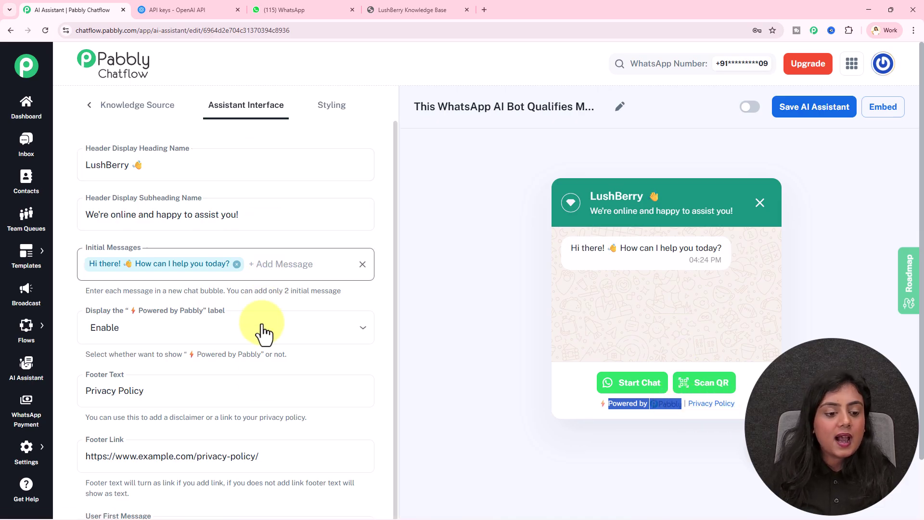
scroll(258, 391, down, 1)
drag(293, 433, 45, 427)
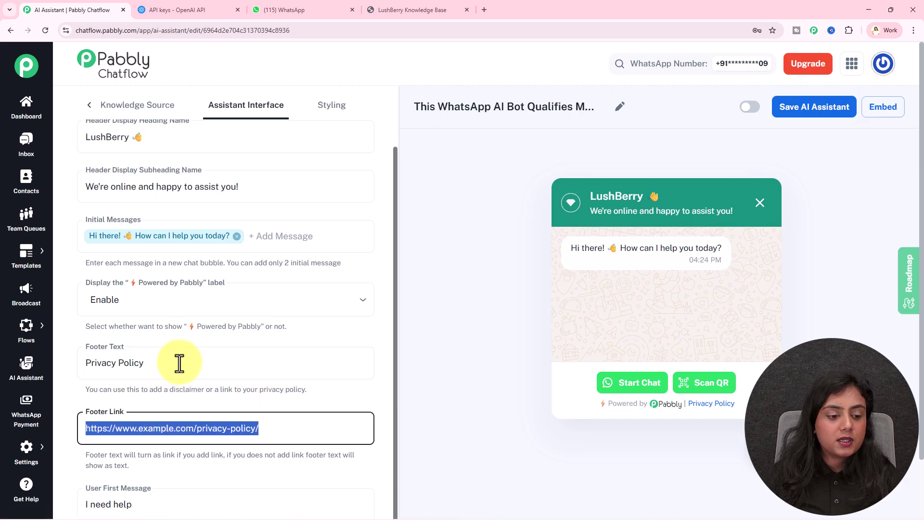
click(189, 412)
Step: Check the User First Message field, which reads 'I need help'
scroll(245, 389, down, 2)
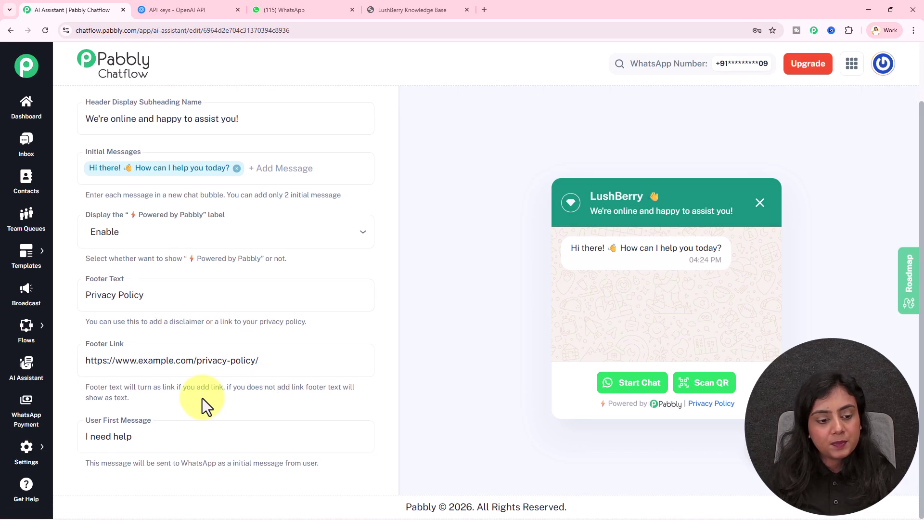
click(155, 427)
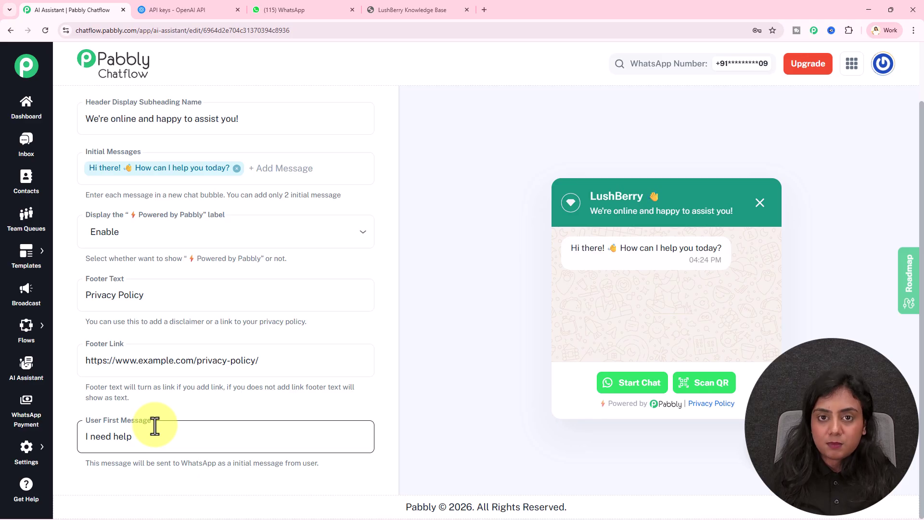
click(406, 339)
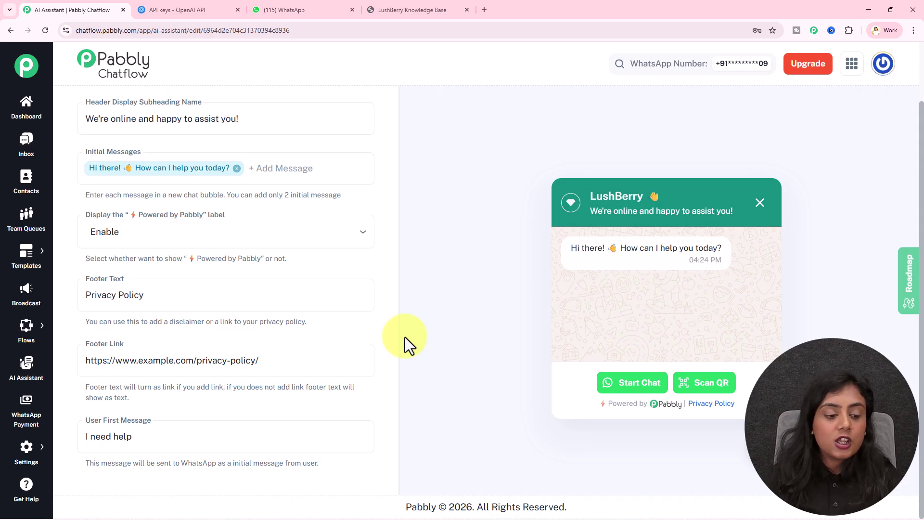
drag(186, 429, 89, 436)
click(192, 408)
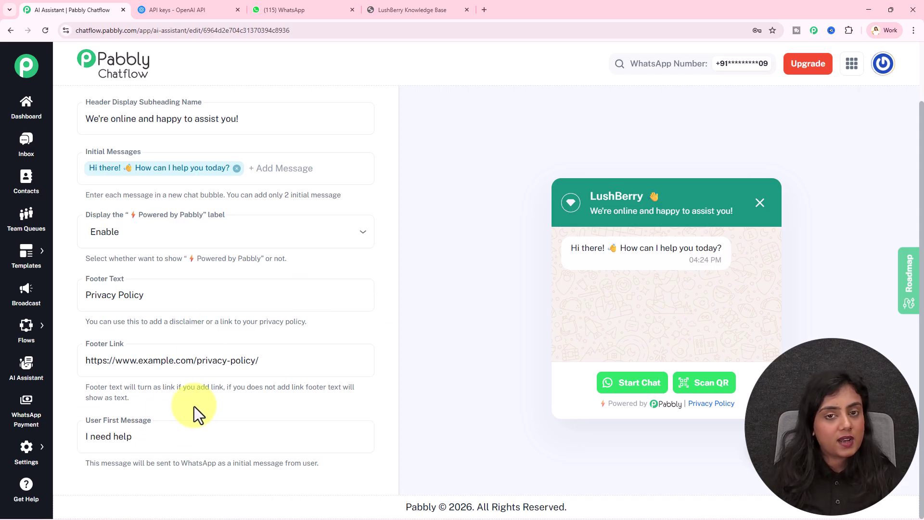
scroll(193, 395, up, 2)
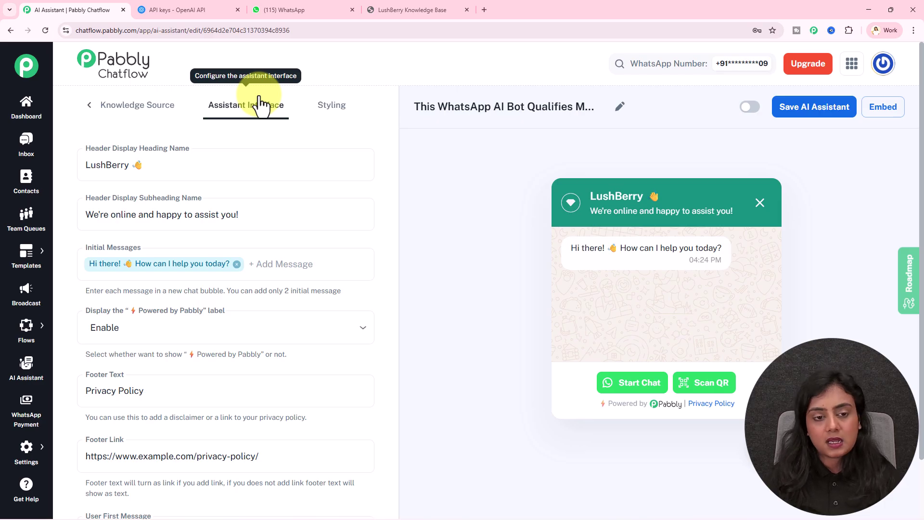
Step: Review the Styling options: theme mode, shape, colours #128C7E and #25D366, and profile pictures
click(330, 107)
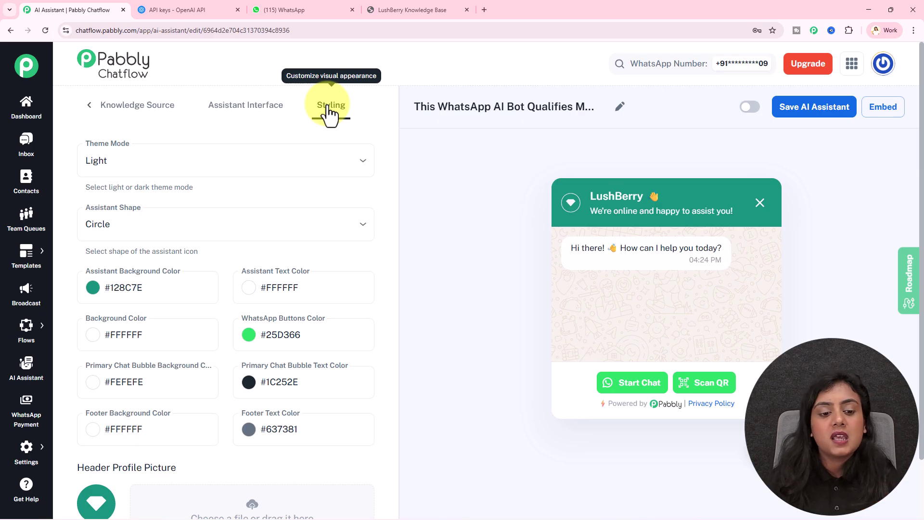
scroll(299, 240, down, 4)
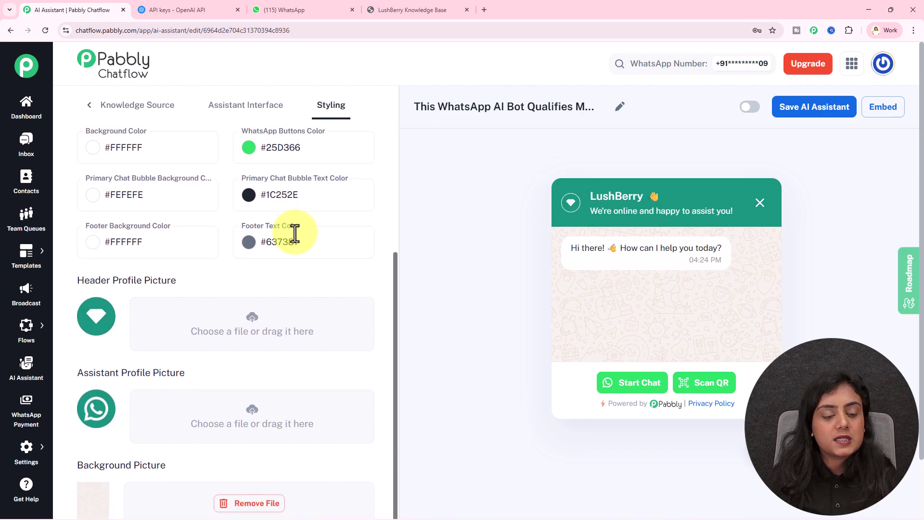
scroll(299, 241, up, 4)
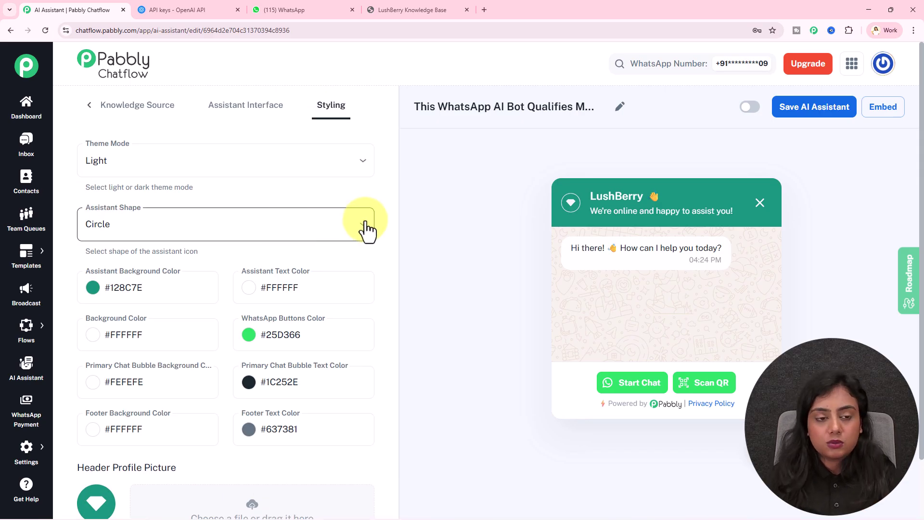
Step: Turn on the assistant's toggle in AI Instructions and save it
click(89, 105)
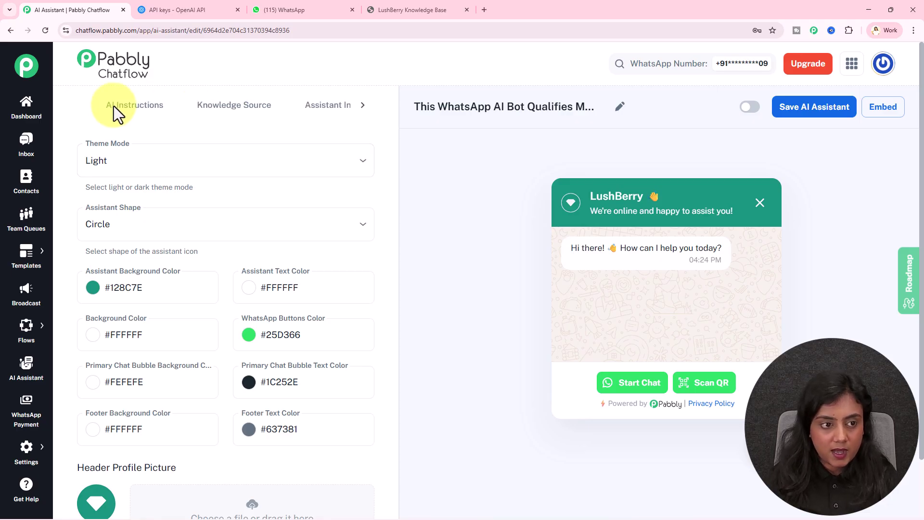
click(143, 118)
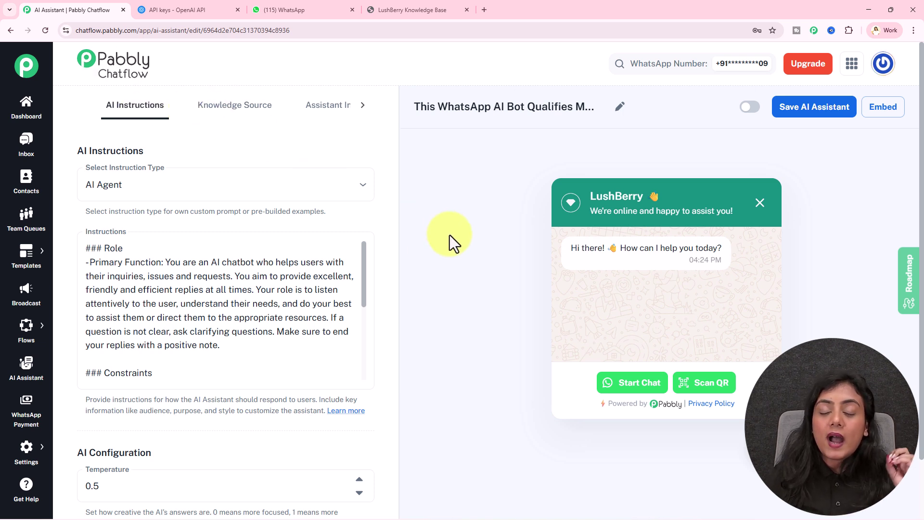
click(752, 108)
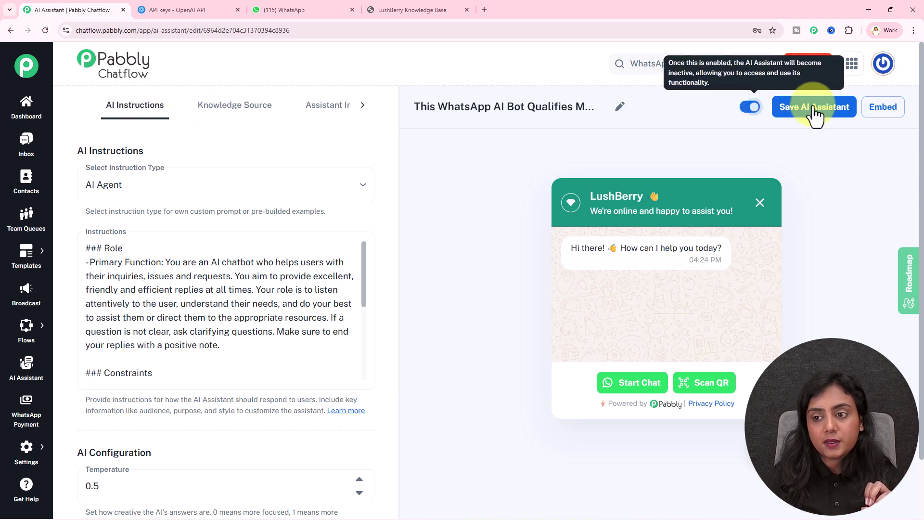
click(817, 111)
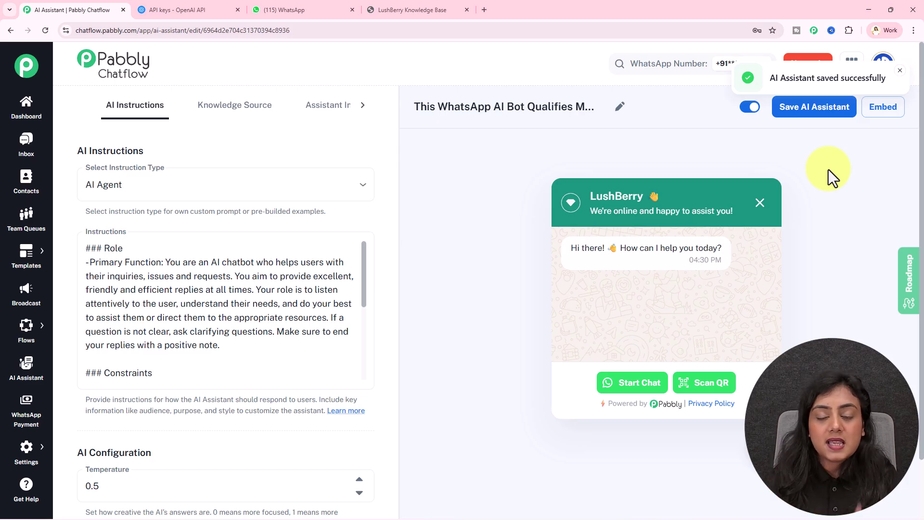
click(898, 108)
drag(410, 297, 320, 232)
drag(622, 159, 726, 151)
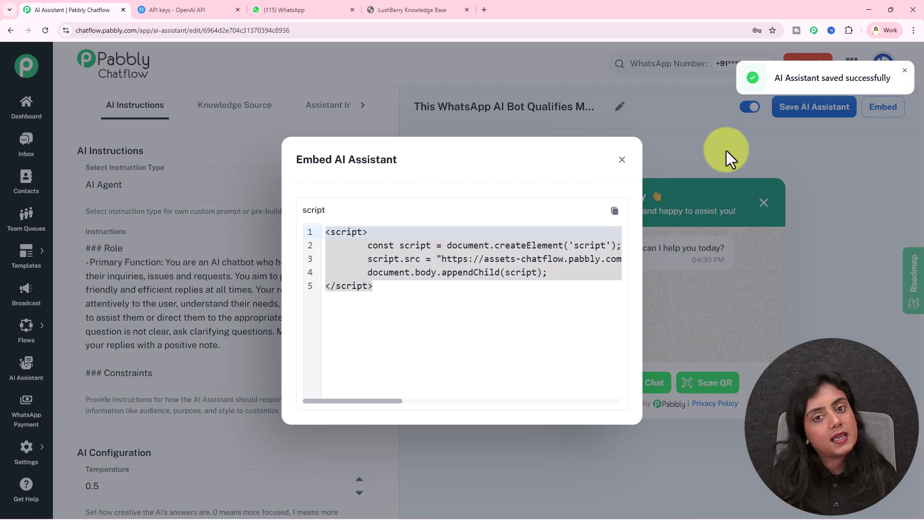
click(622, 161)
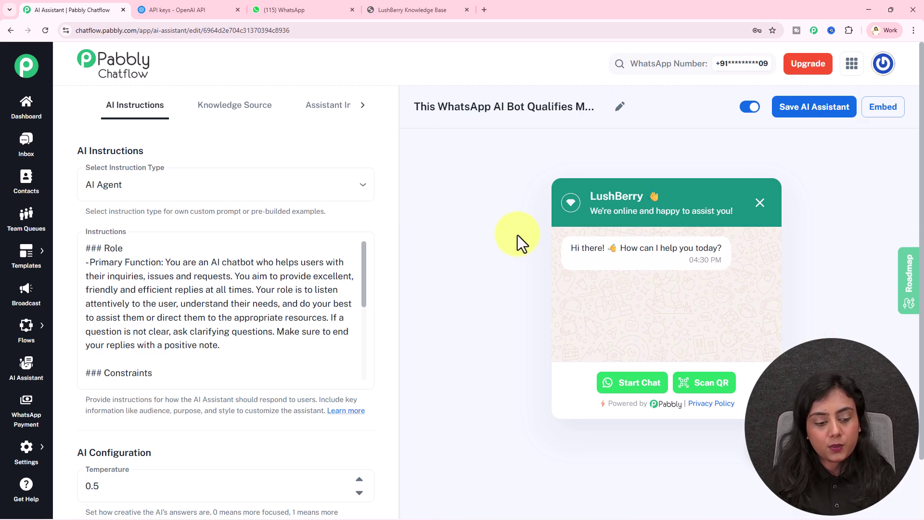
Step: In WhatsApp, send the bot the physical store and cruelty-free makeup questions
key(ctrl+3)
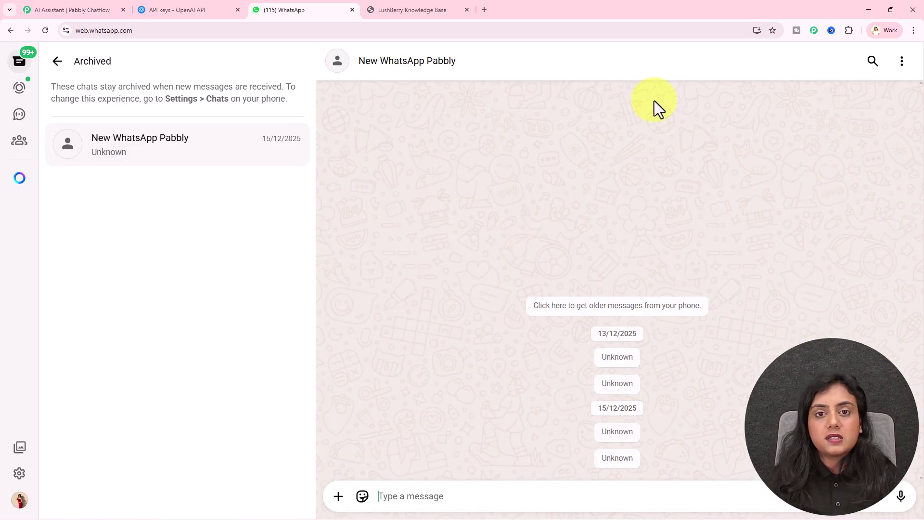
click(413, 497)
click(388, 496)
click(519, 498)
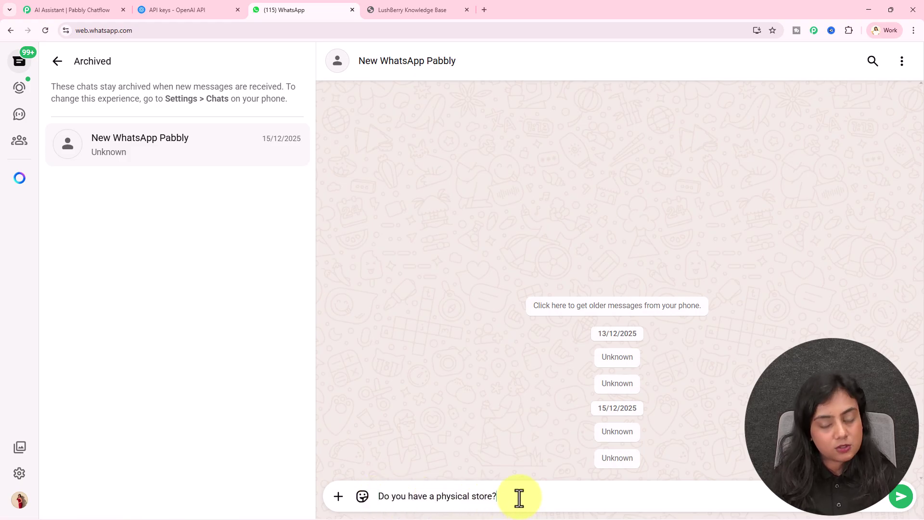
key(Return)
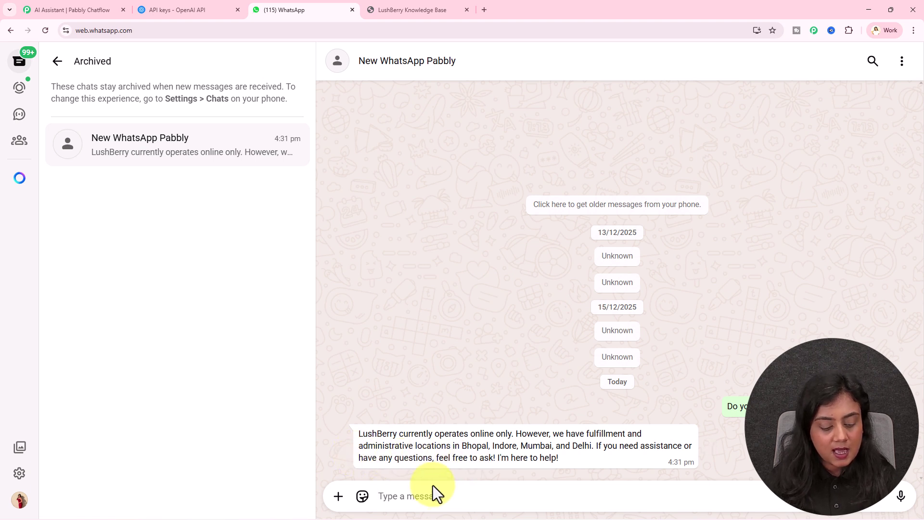
text(Do you sell cruelty-free makeup?)
key(Return)
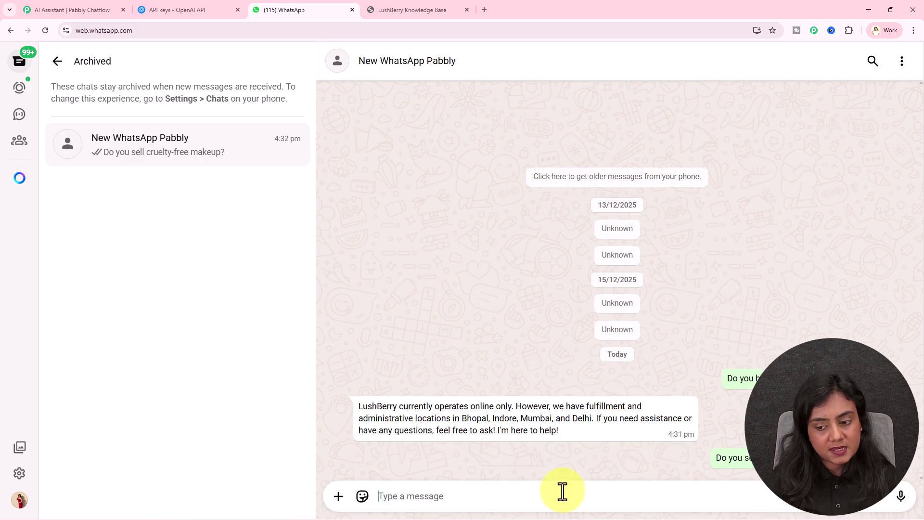
drag(358, 424, 671, 439)
Step: Ask about Indore delivery time, read the 2–3 business day reply, and return to Chatflow
click(444, 499)
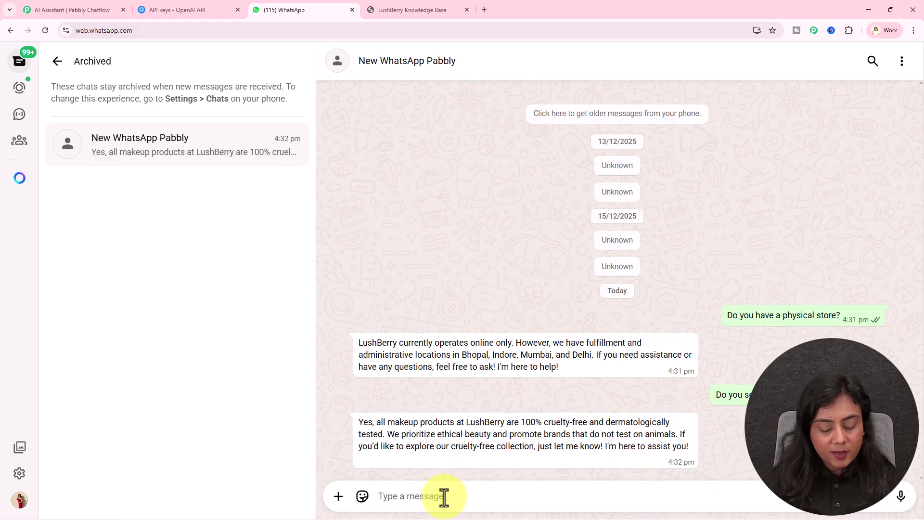
text(What is the delivery time for Indore?)
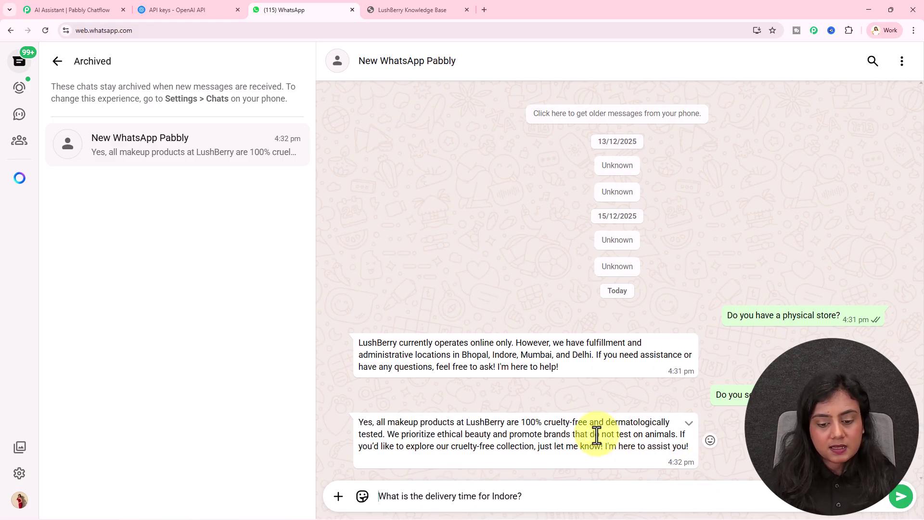
key(Return)
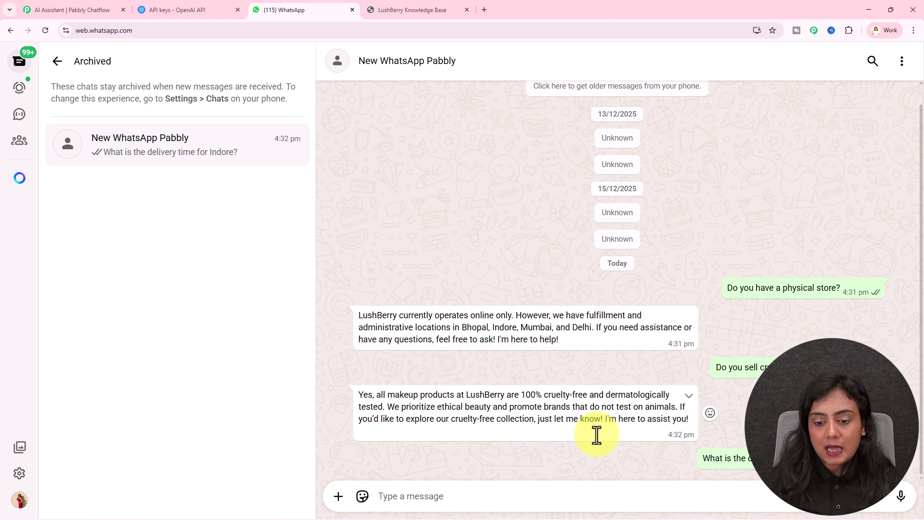
drag(356, 435, 642, 450)
click(641, 450)
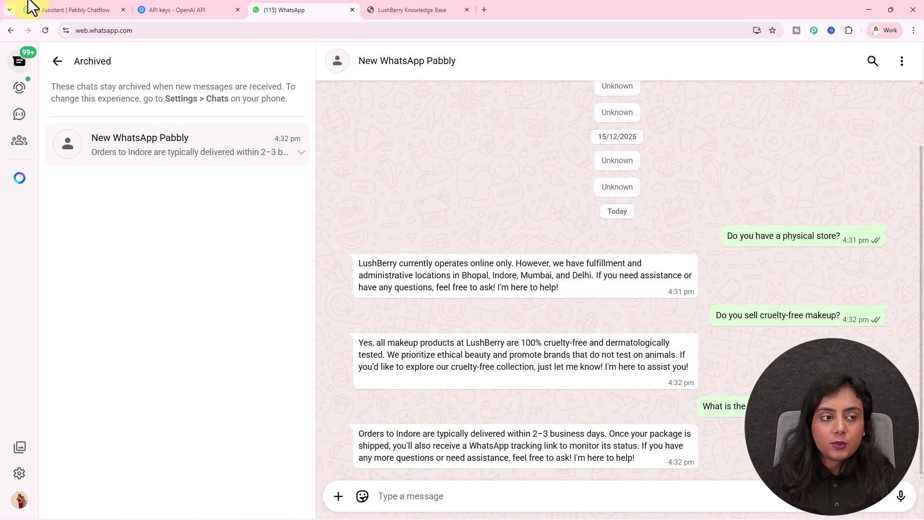
click(78, 8)
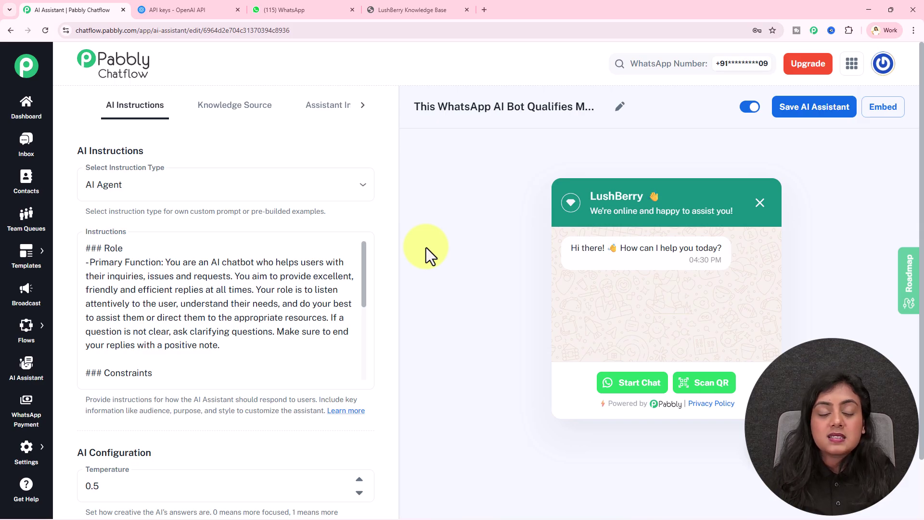
Step: Open Inbox Settings and scroll down to the AI Auto-Reply Settings section
mouse_move(27, 453)
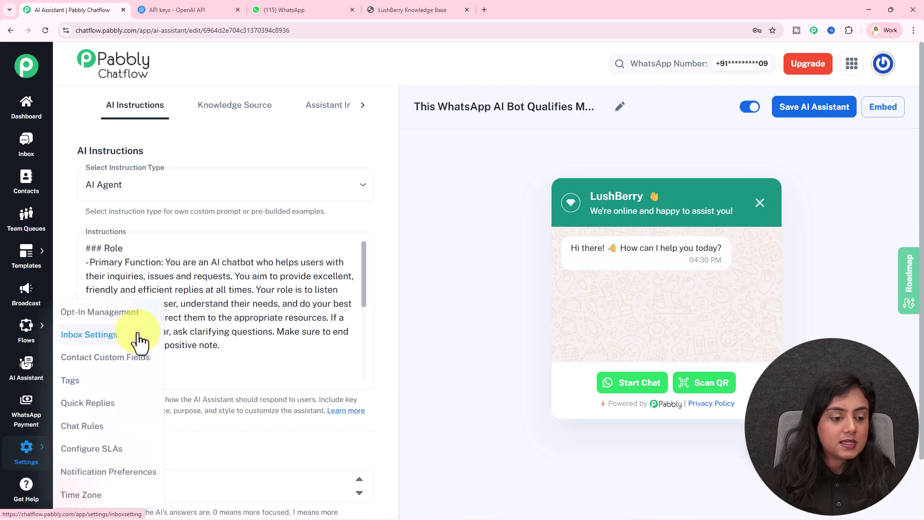
click(128, 336)
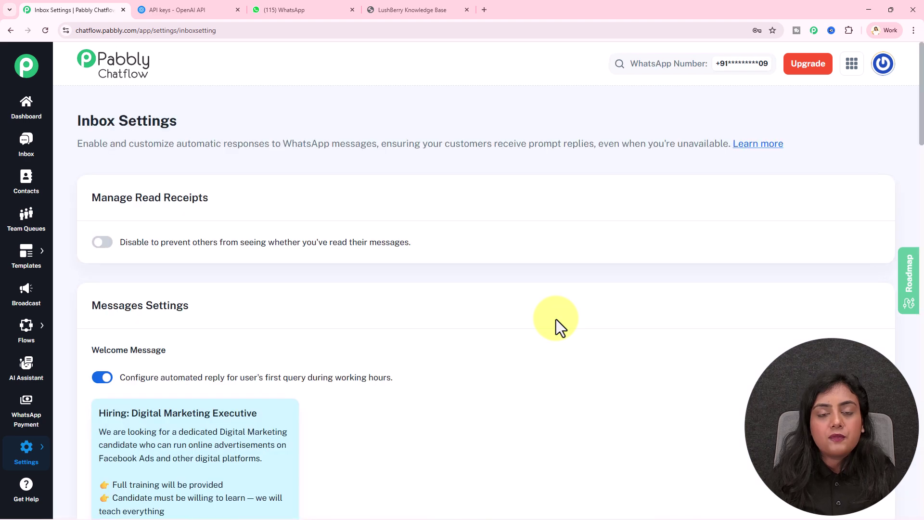
middle_click(555, 325)
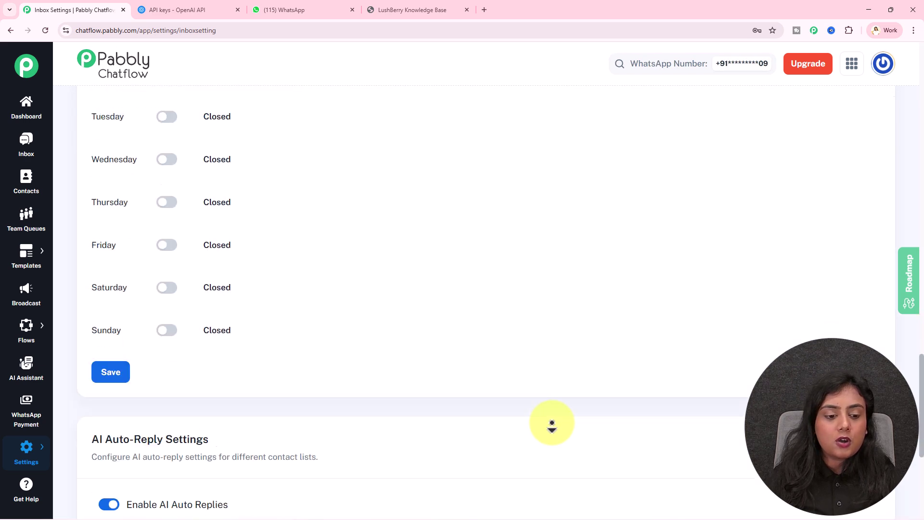
middle_click(552, 423)
drag(85, 215, 228, 213)
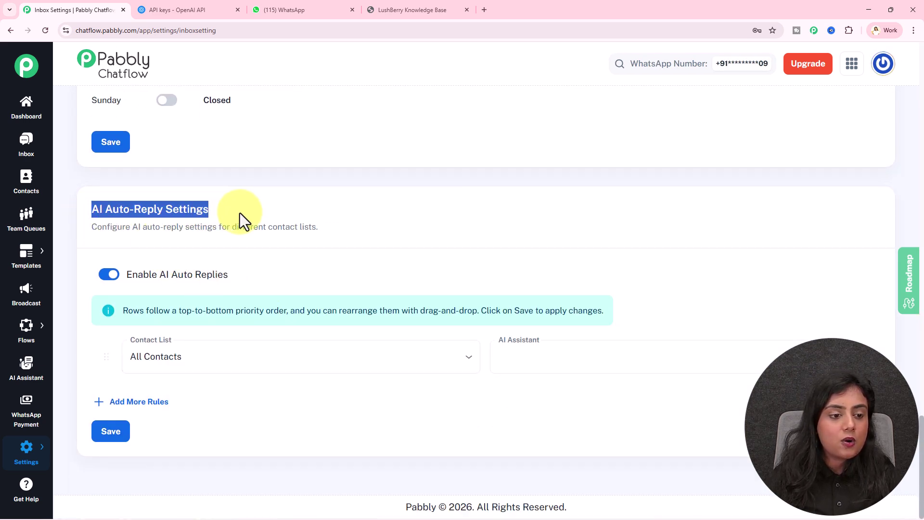
click(249, 212)
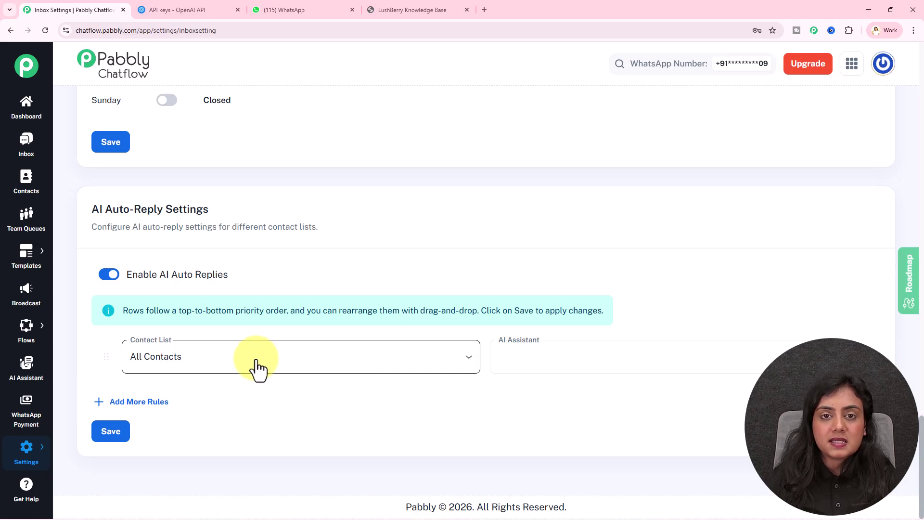
Step: Set the Contact List to All Contacts and the AI Assistant to the lead-qualifying bot
click(257, 369)
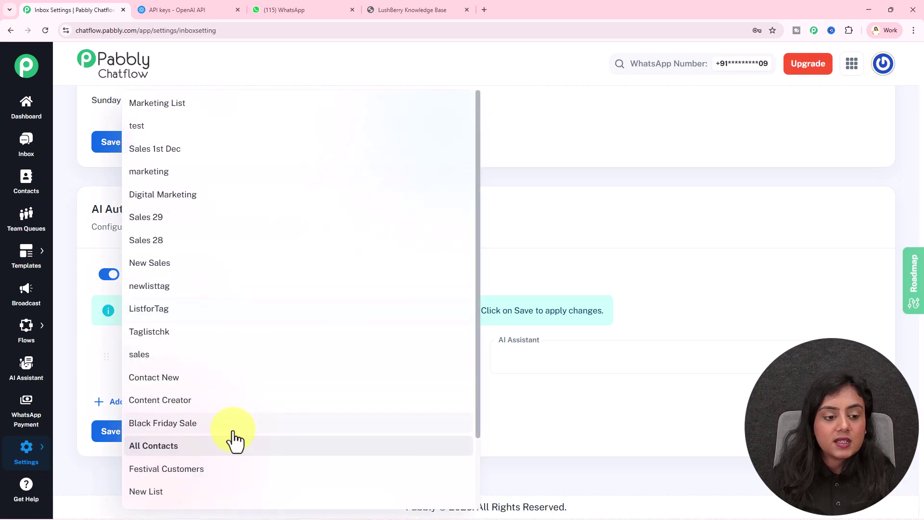
click(195, 446)
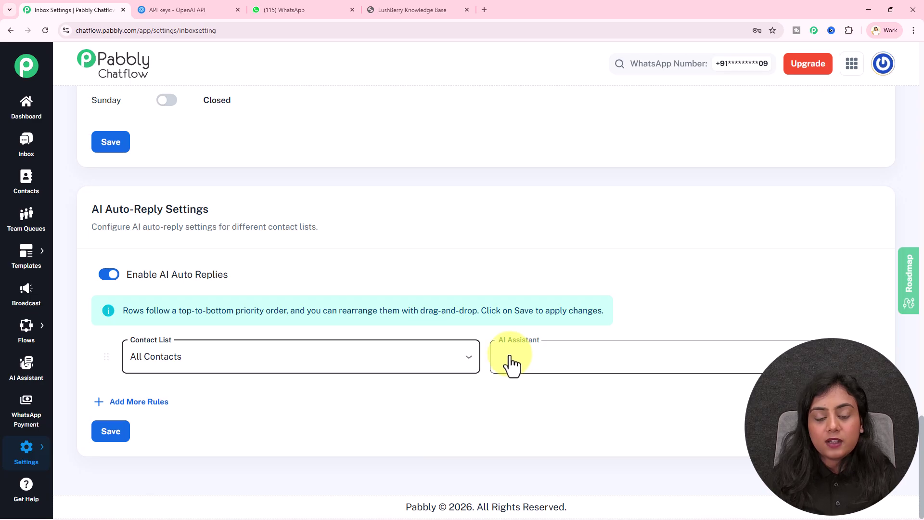
click(666, 370)
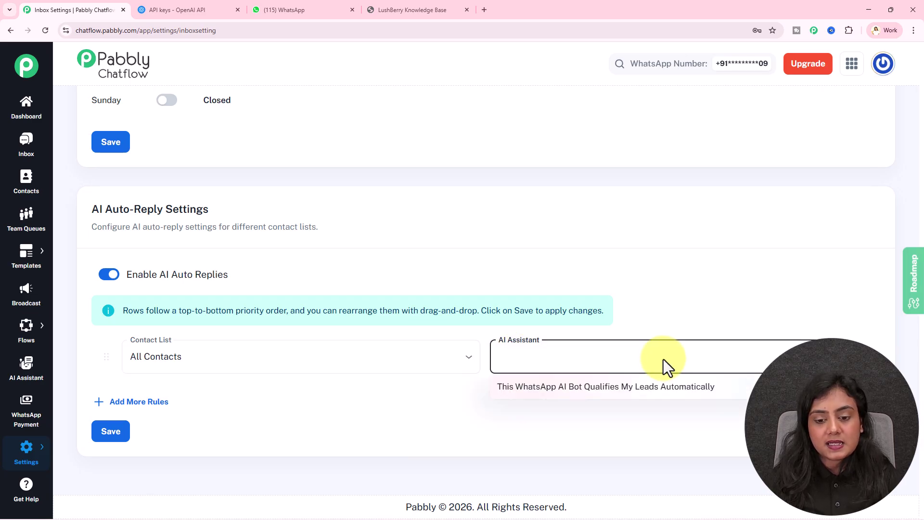
click(719, 391)
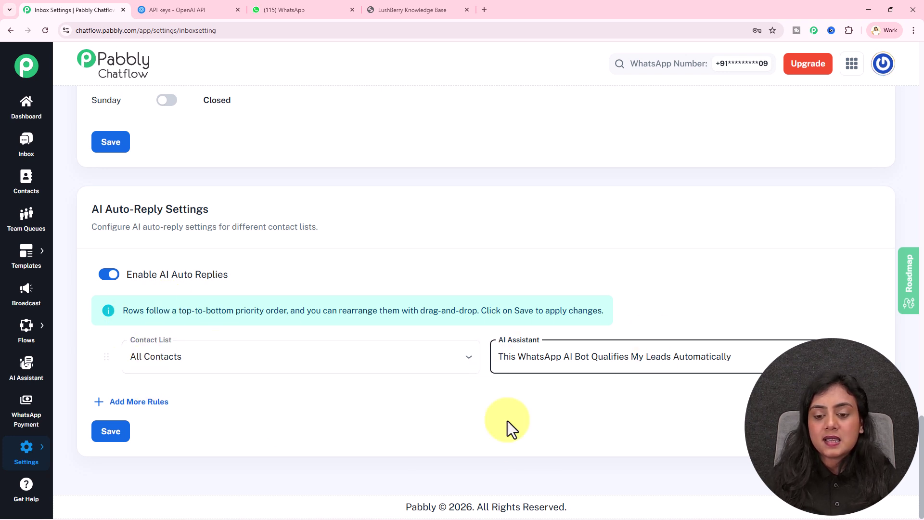
click(656, 253)
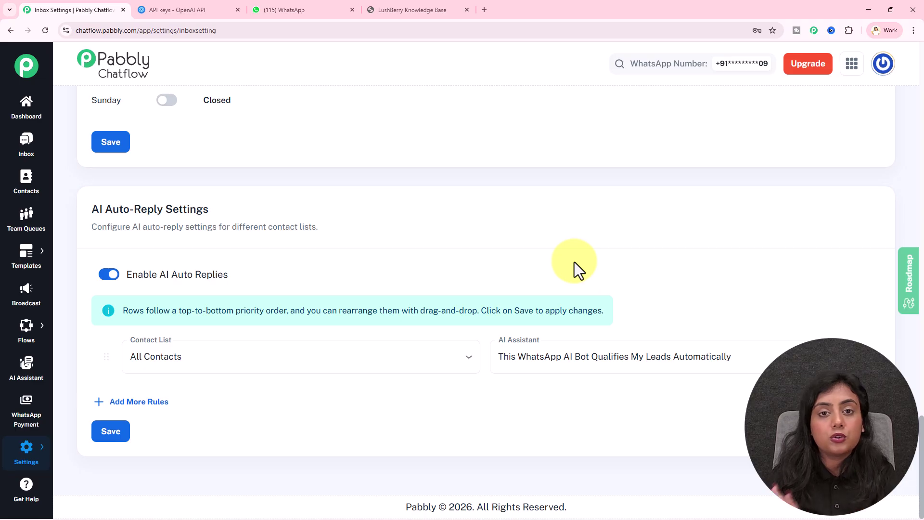
click(46, 157)
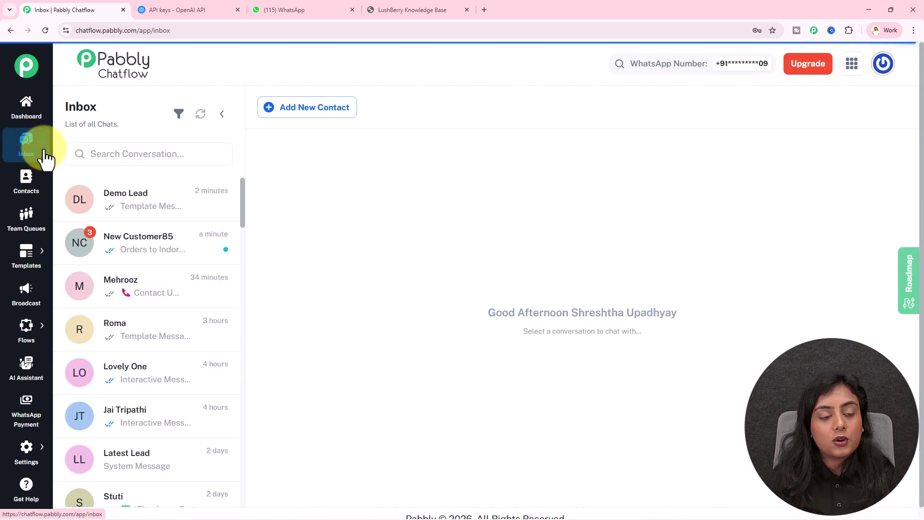
Step: Open the test customer's Indore chat and confirm the lead-qualifying assistant is assigned
click(173, 249)
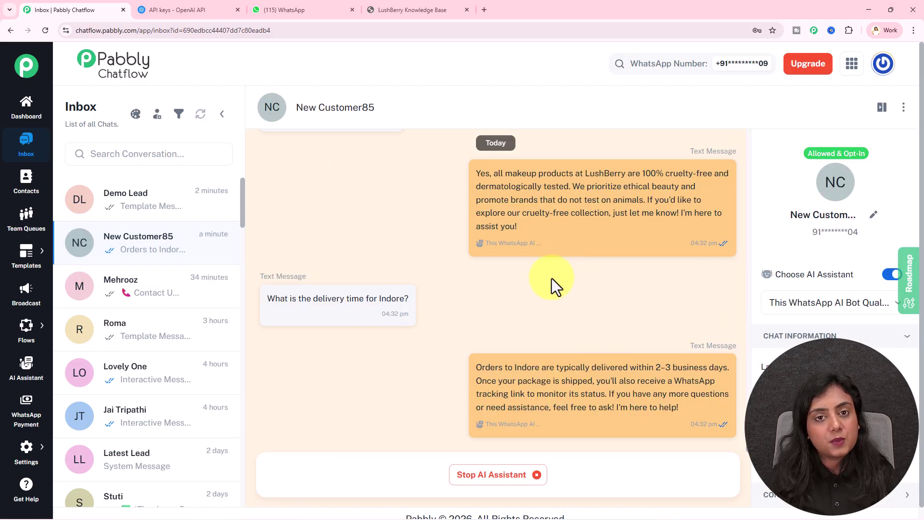
drag(780, 274, 891, 279)
click(871, 303)
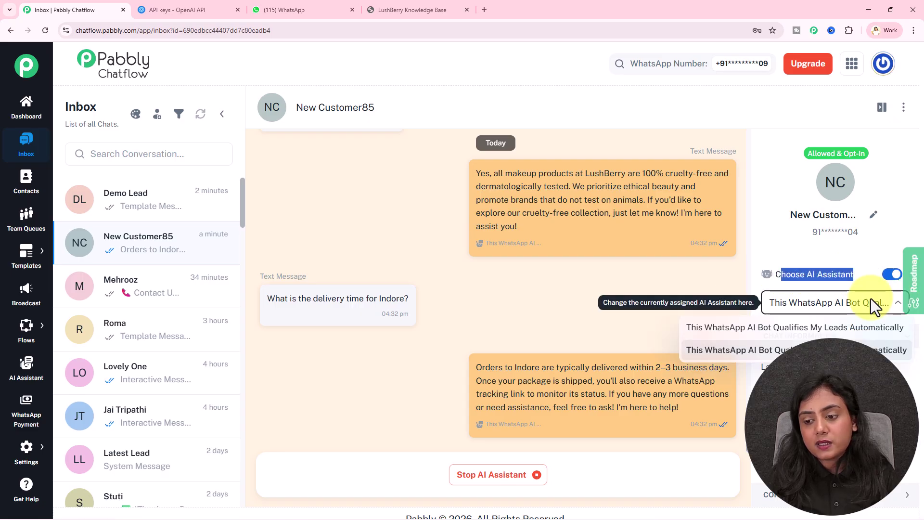
click(847, 328)
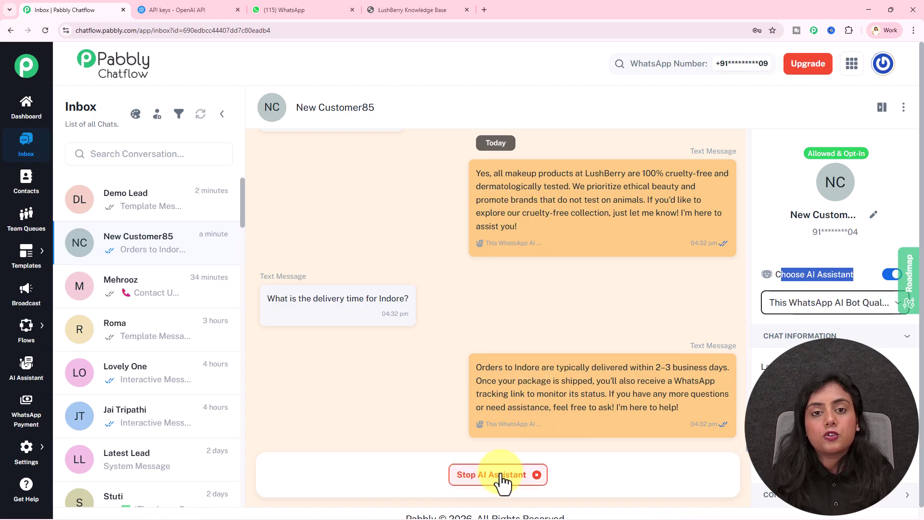
mouse_move(449, 227)
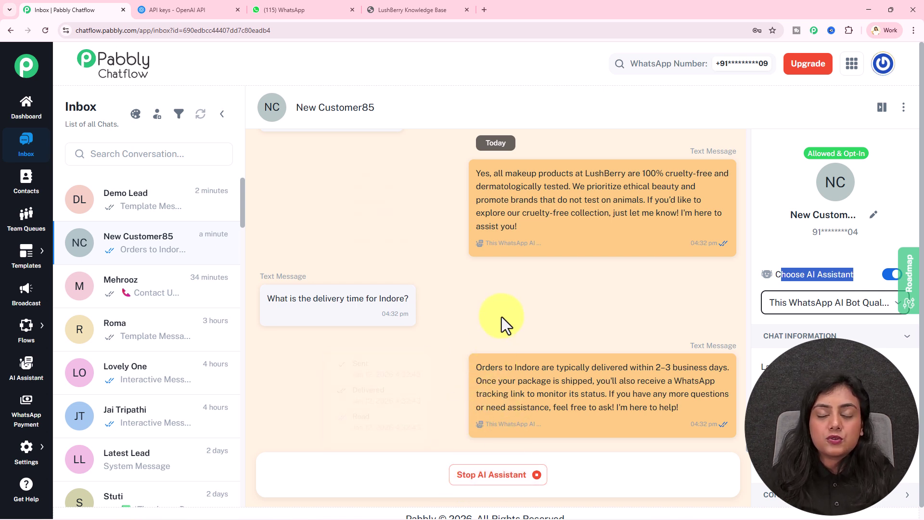
Step: Go to the AI Assistant page and open the lead-qualifying bot's edit page
mouse_move(495, 418)
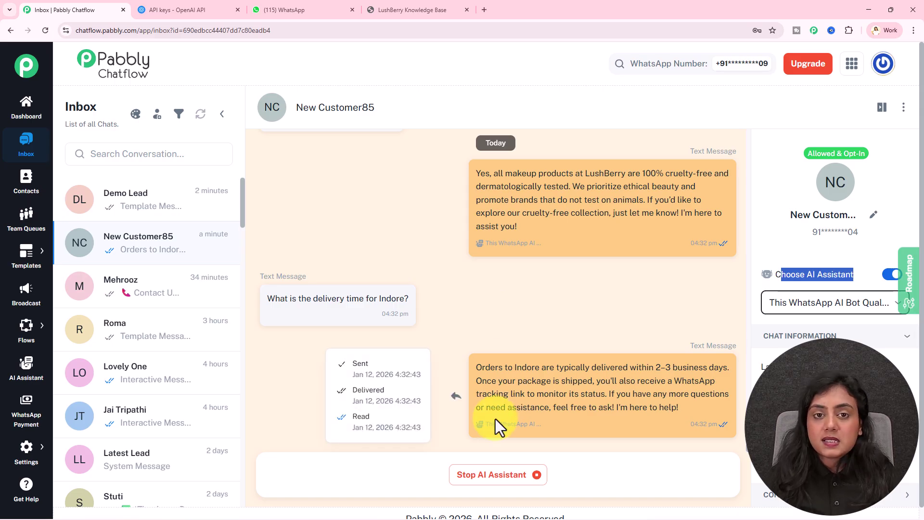
click(26, 368)
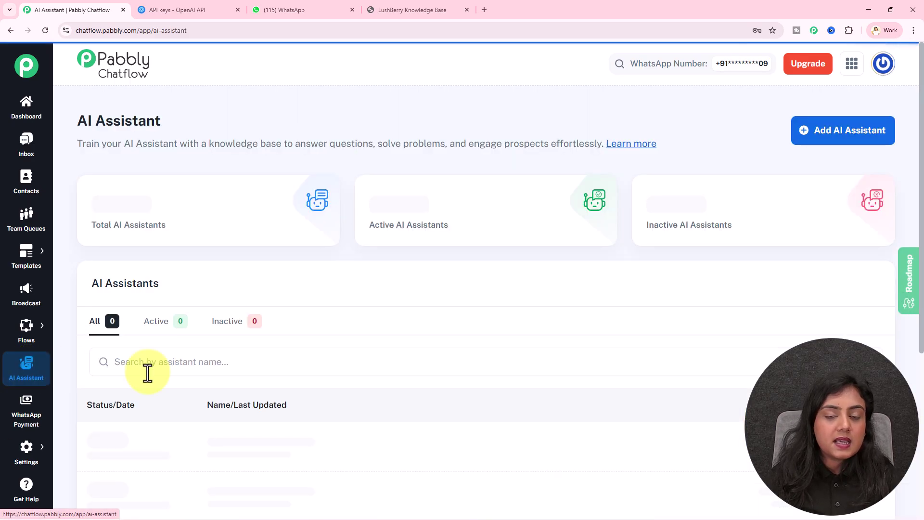
click(301, 440)
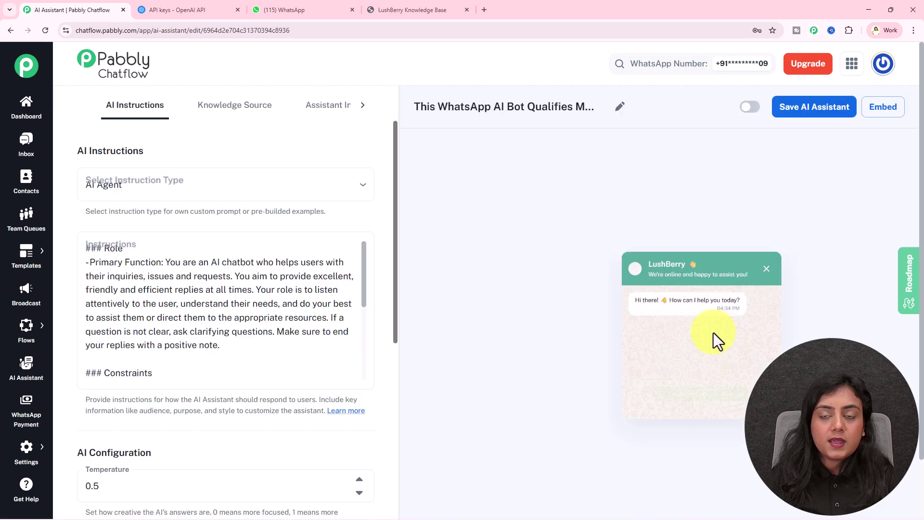